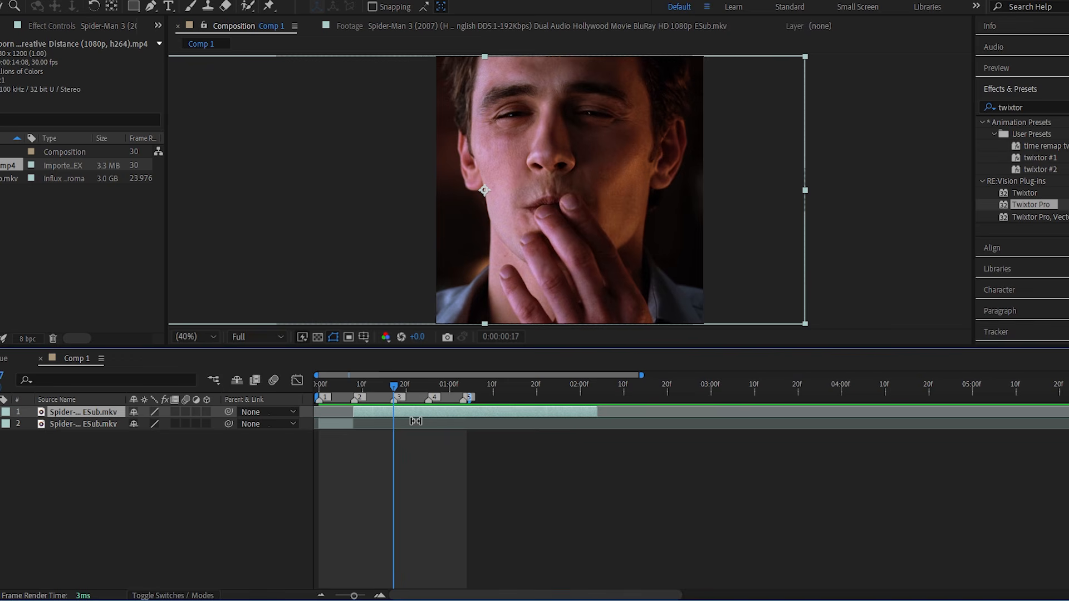
Split the clip at marker 3, slide the new segment earlier to skip to later footage, and trim its start back to marker 3.
key(ctrl+shift+d)
drag(434, 413, 338, 395)
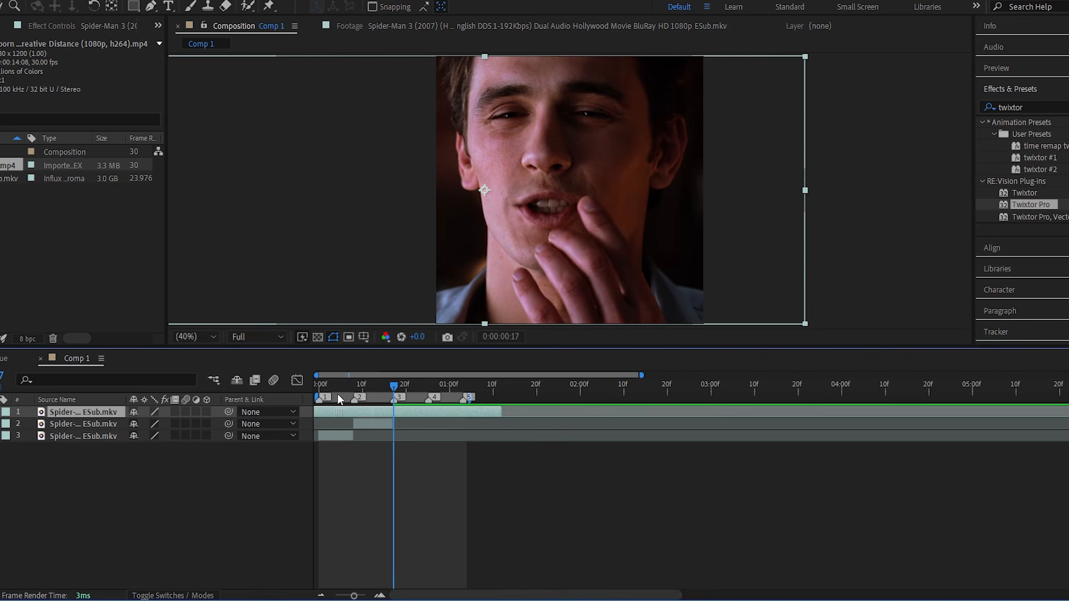
key(alt+[)
Split the clip at marker 4 and shift the new segment's footage earlier, keeping it filling the span from marker 4 to marker 5.
key(4)
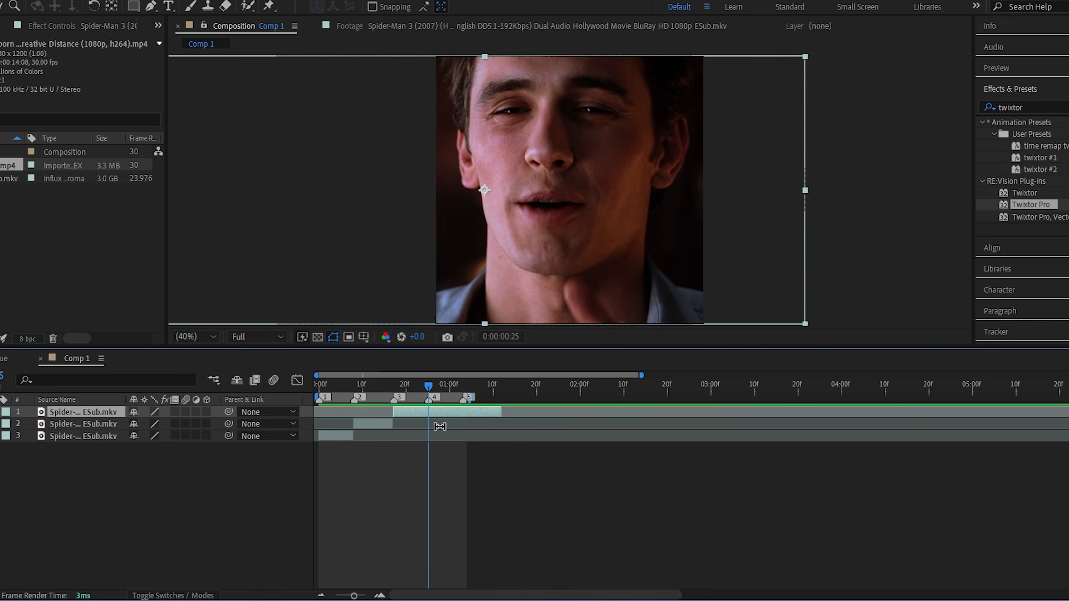
key(ctrl+shift+d)
drag(452, 411, 407, 409)
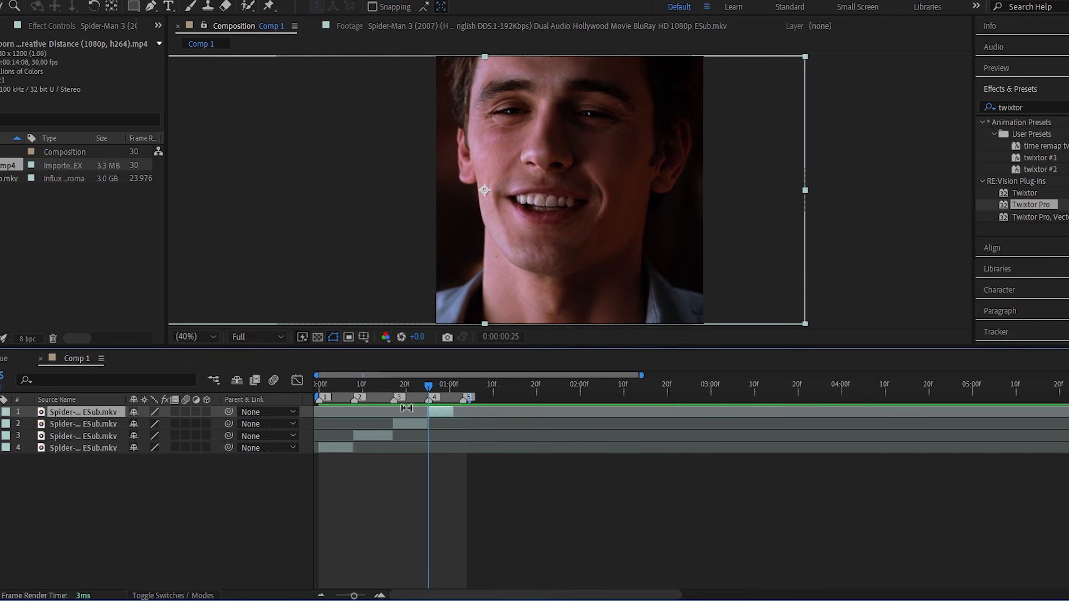
key(ctrl+z)
key(space)
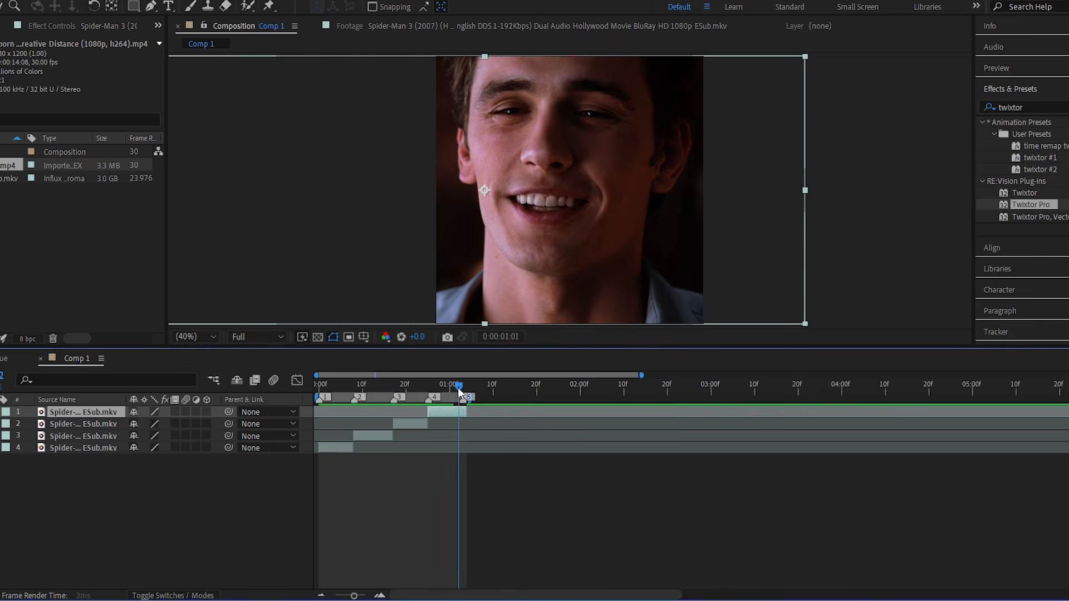
Pre-compose the first clip segment under its default composition name, moving all attributes into it.
key(Home)
click(391, 447)
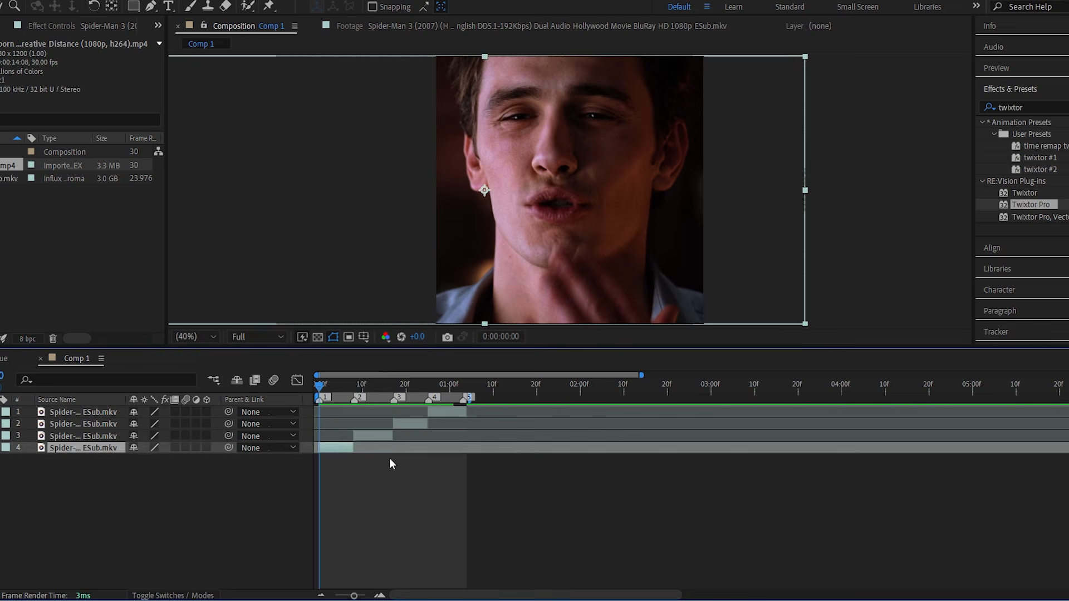
click(398, 460)
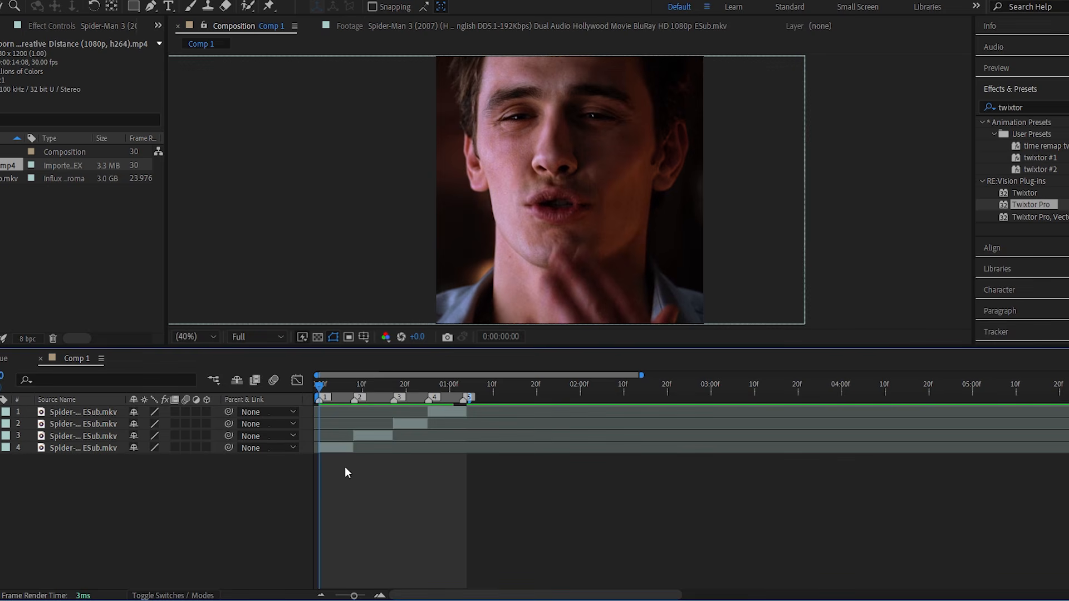
drag(337, 390, 304, 386)
click(332, 445)
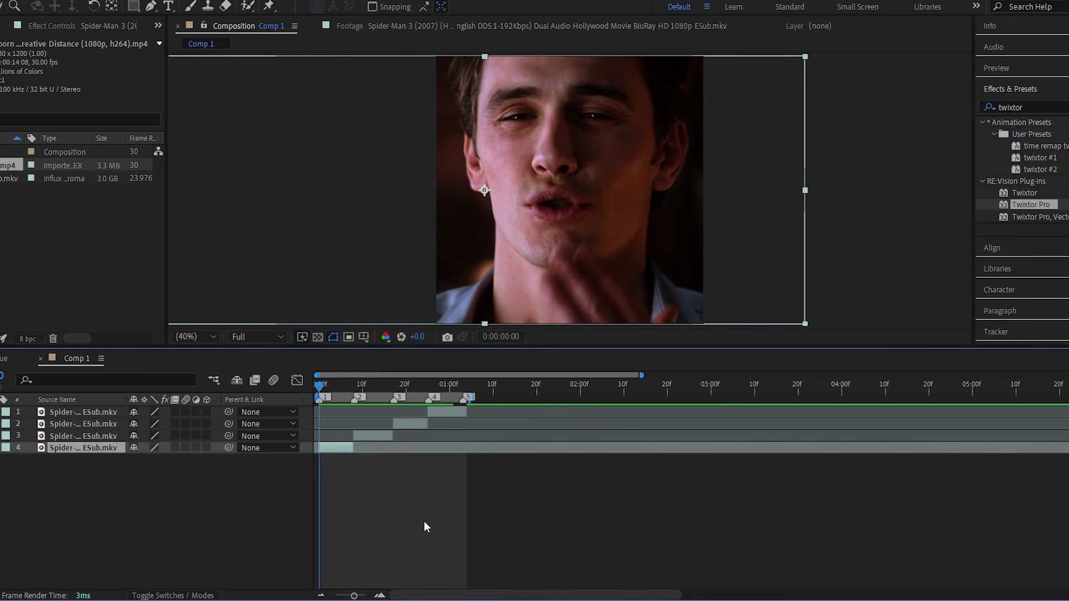
key(ctrl+shift+c)
key(Return)
Pre-compose the second, third and fourth clip segments individually with the default settings.
click(383, 438)
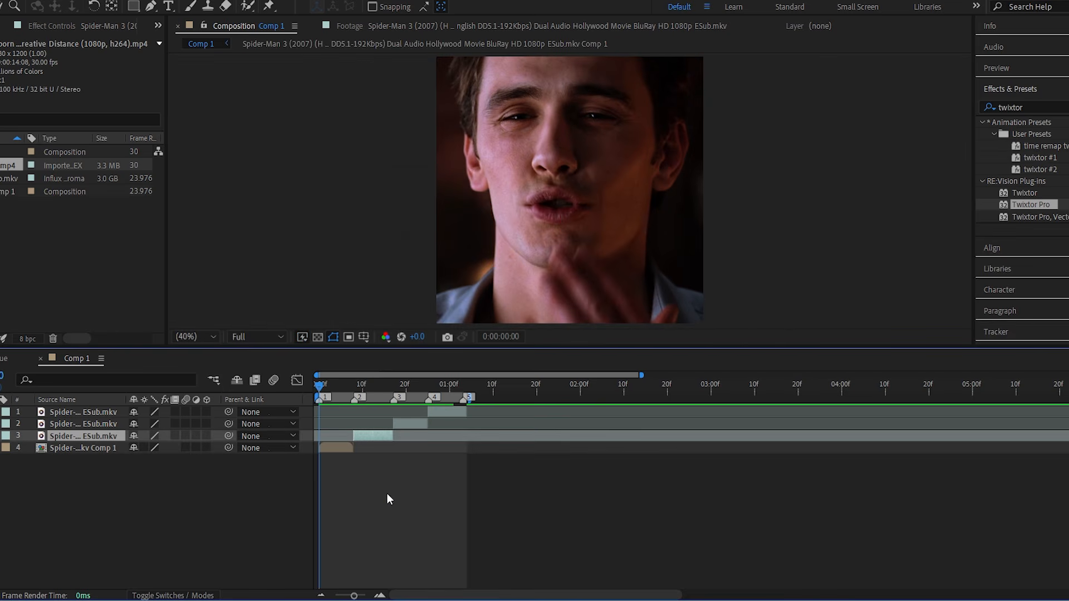
key(ctrl+shift+c)
key(Return)
click(437, 414)
click(417, 423)
key(ctrl+shift+c)
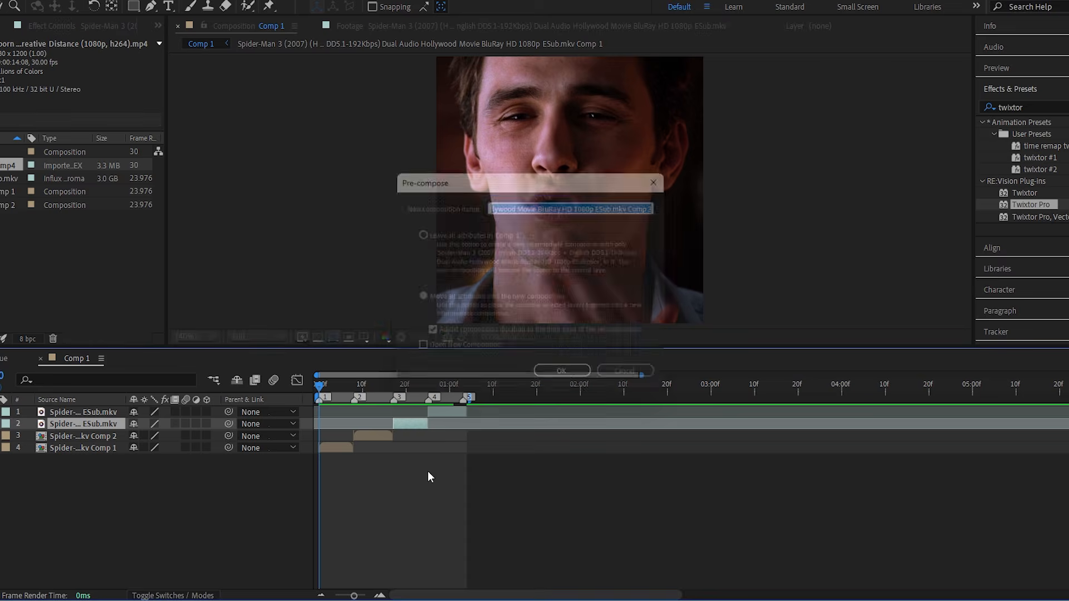
key(Return)
click(439, 413)
key(ctrl+shift+c)
key(Return)
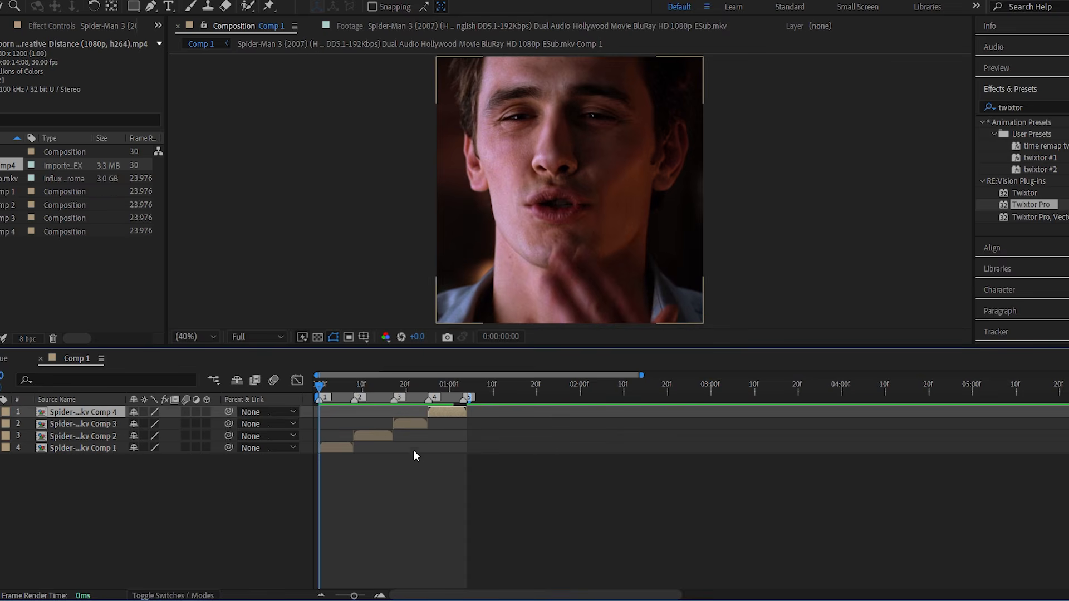
Apply Twixtor Pro to the first pre-composed segment and set Use GPU to ON.
click(343, 449)
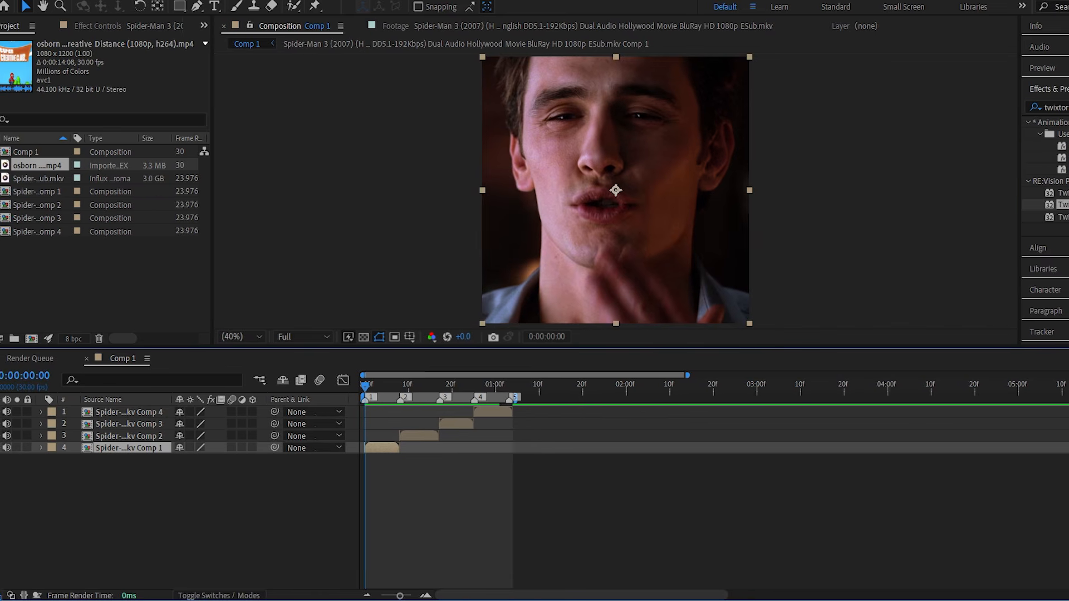
double_click(1032, 205)
click(146, 79)
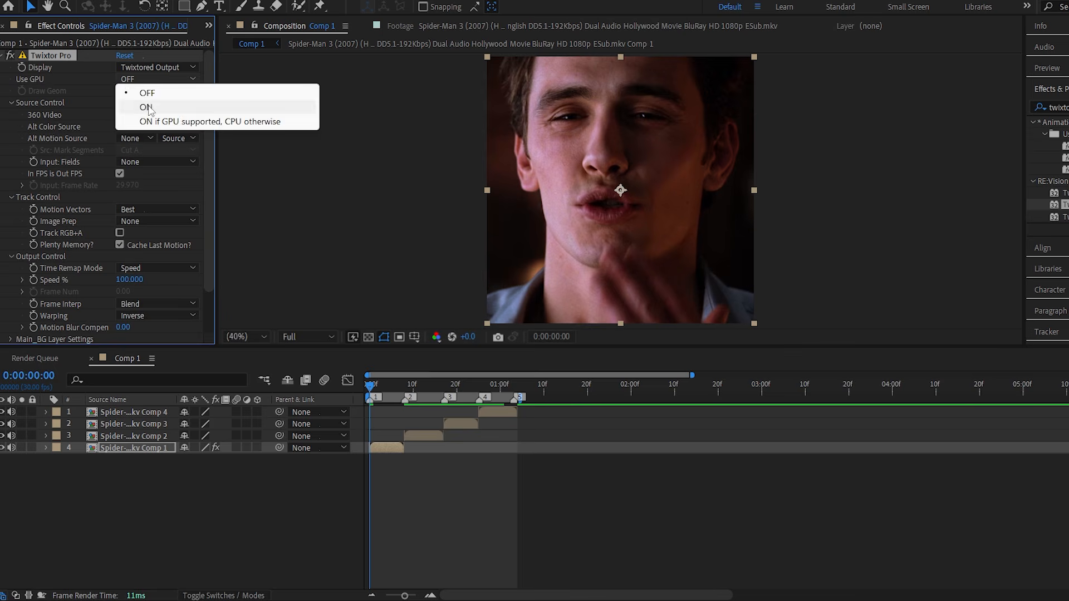
click(131, 105)
Disable In FPS is Out FPS in Twixtor Pro and set the input frame rate to 23.976.
click(119, 173)
click(128, 186)
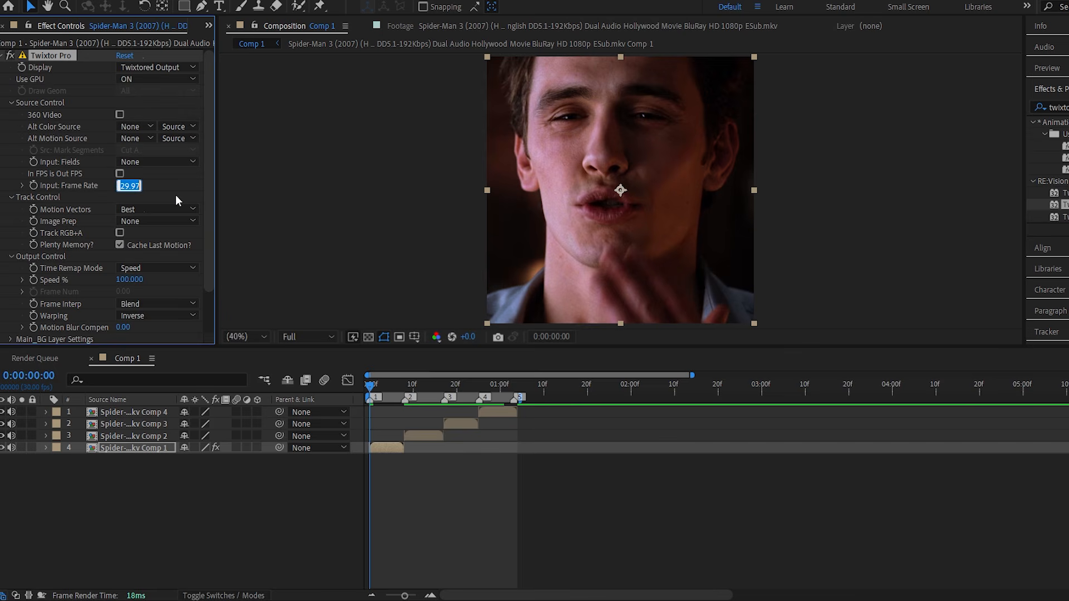
text(23)
text(.976)
key(Return)
Set Twixtor Pro's Image Prep to Contrast/Edge Enhance, Frame Interp to Motion Weighted Blend, and Warping to Inverse w/ Smart Blend.
click(180, 222)
click(179, 250)
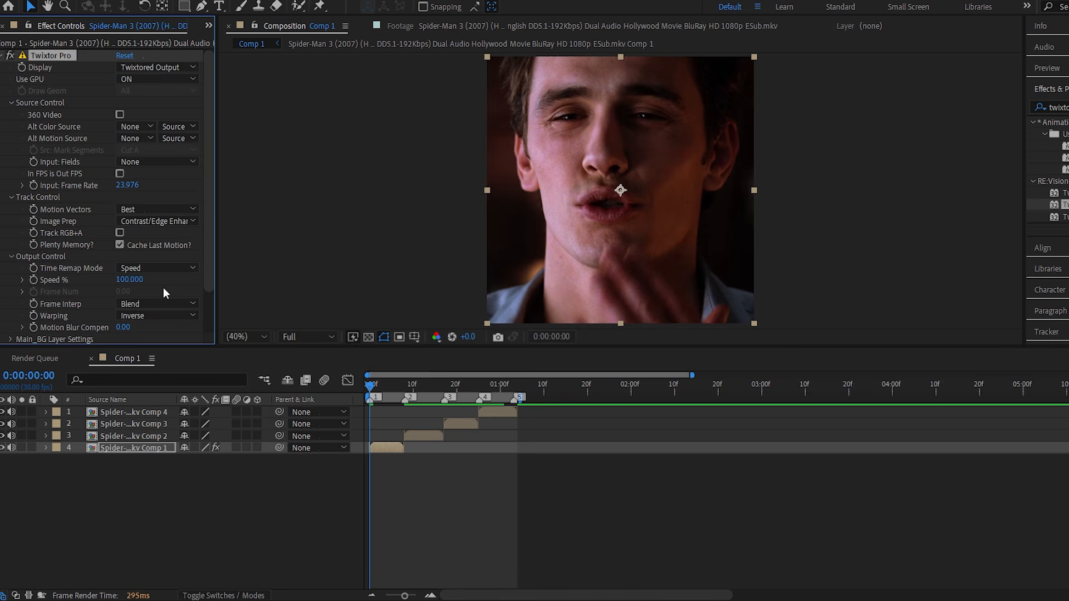
click(162, 303)
click(173, 345)
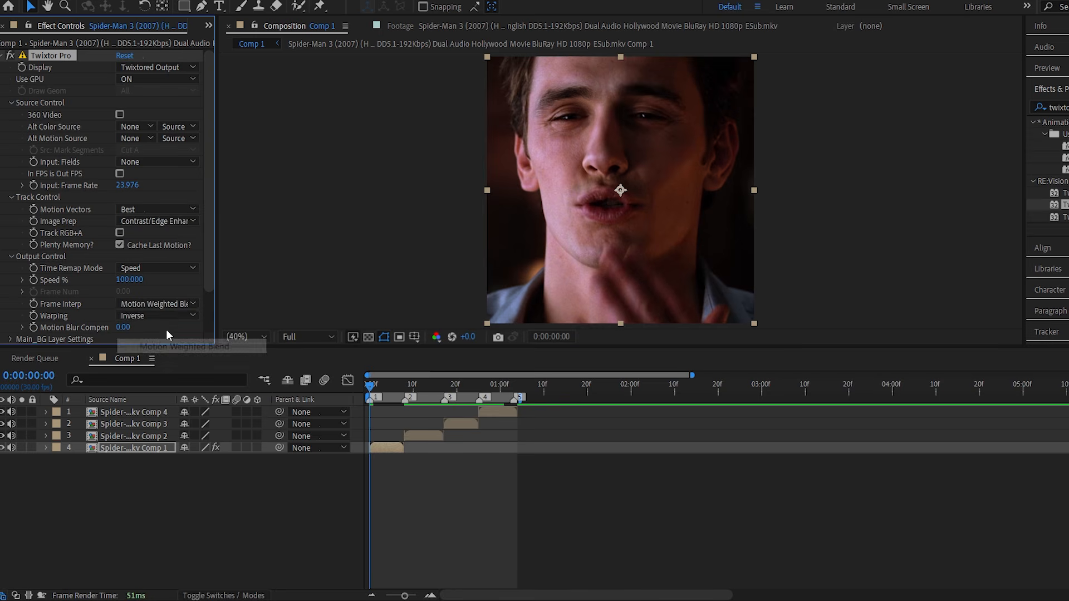
click(168, 316)
click(179, 346)
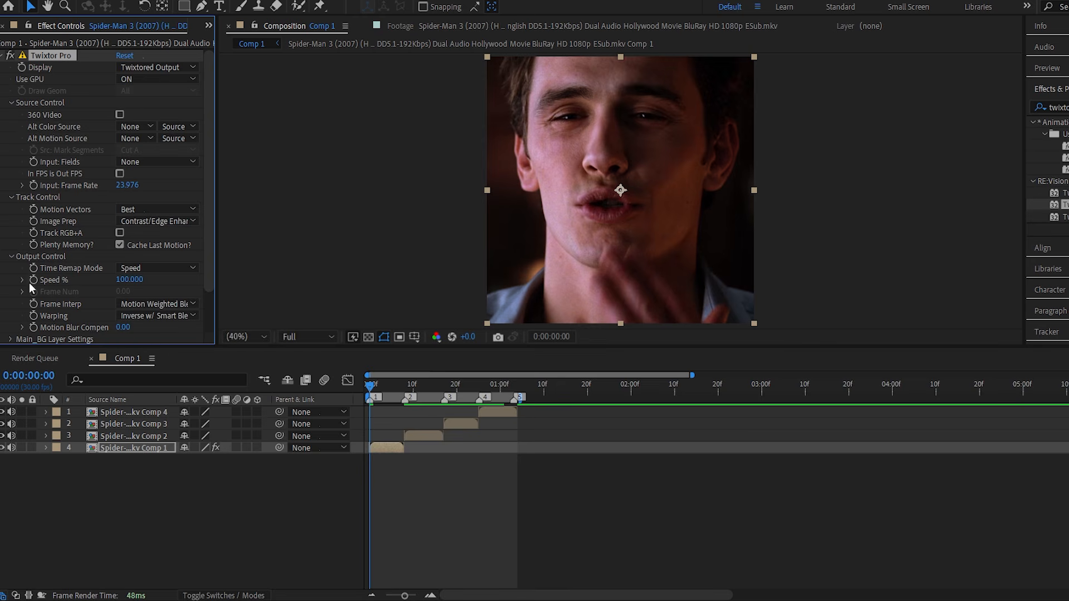
Set Twixtor Pro's Speed % to 150 with a keyframe at the first segment's start and reveal the layer's keyframes.
click(124, 281)
text(150)
key(Return)
key(u)
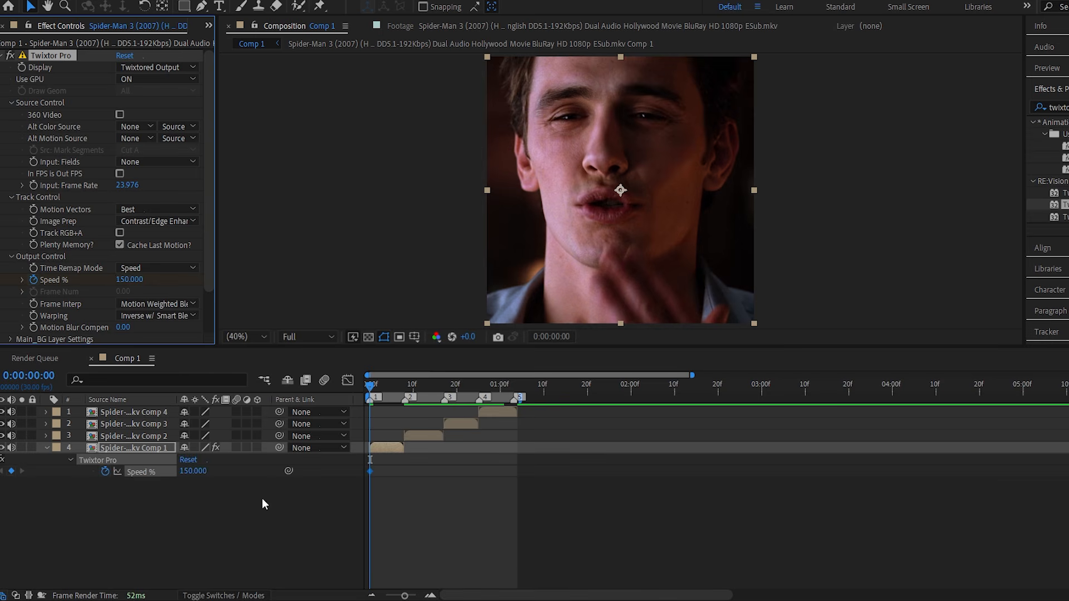
Add a Speed % keyframe of -150 at marker 2, where the first segment ends.
key(k)
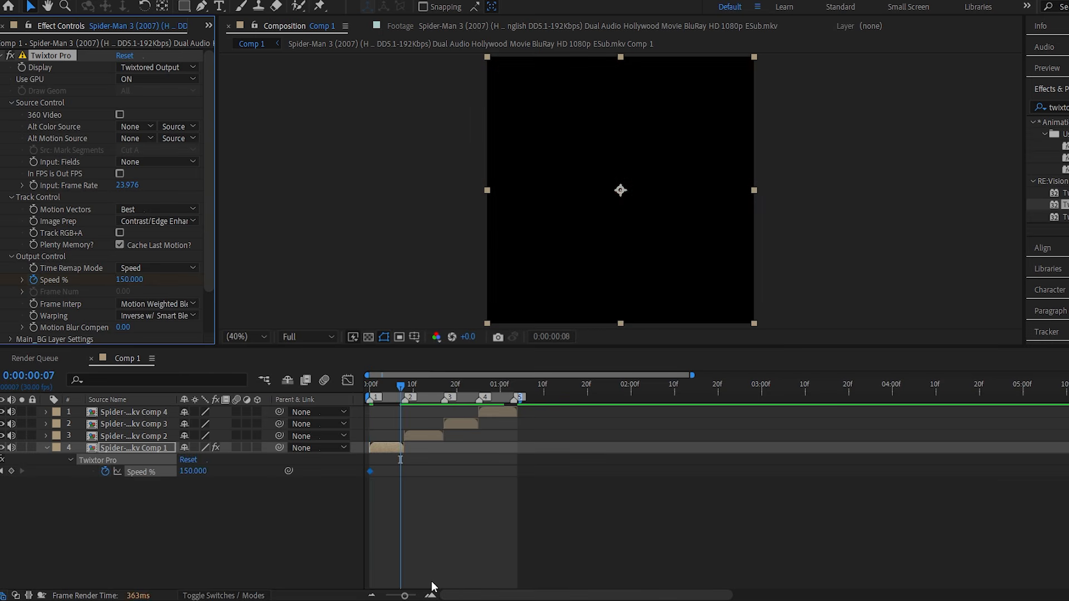
click(127, 284)
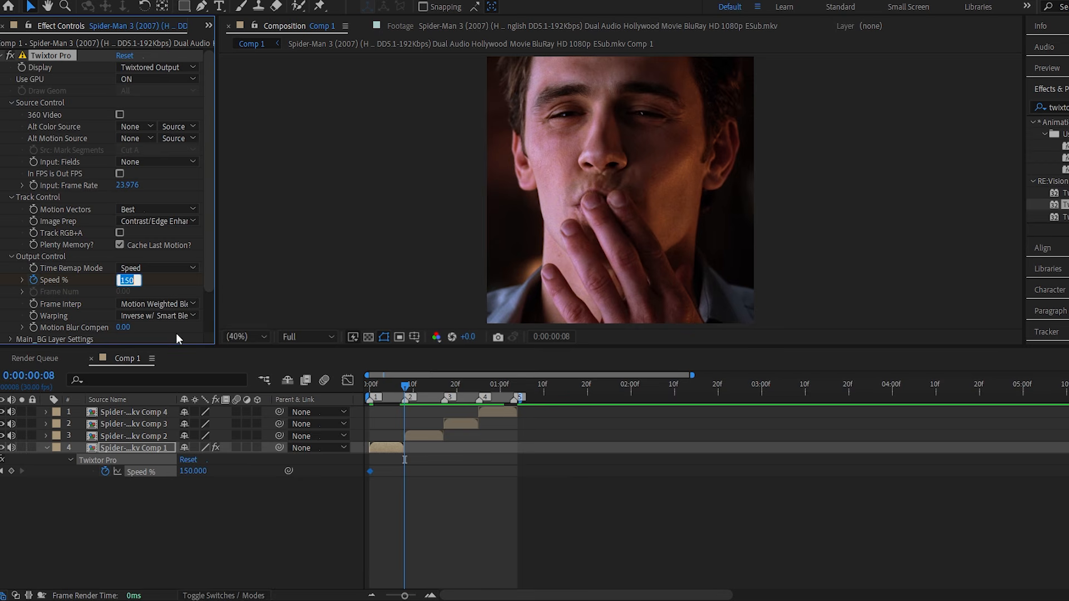
text(-150)
key(Return)
Ease both Speed % keyframes and reshape their value curve by pulling both handles to the zero line near their own keyframes.
drag(419, 595, 416, 596)
drag(585, 488, 341, 463)
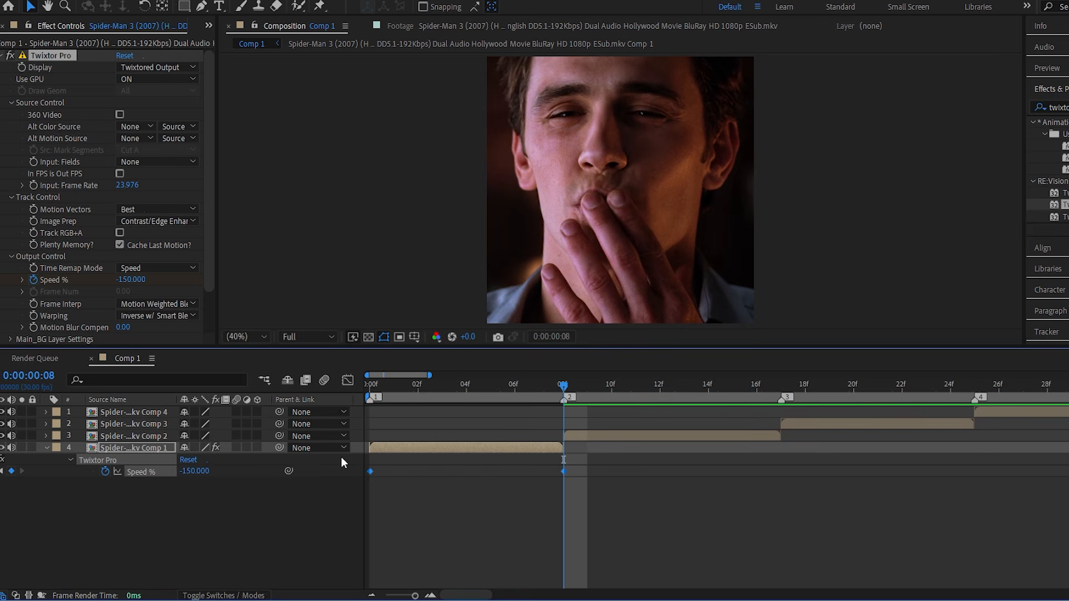
click(348, 380)
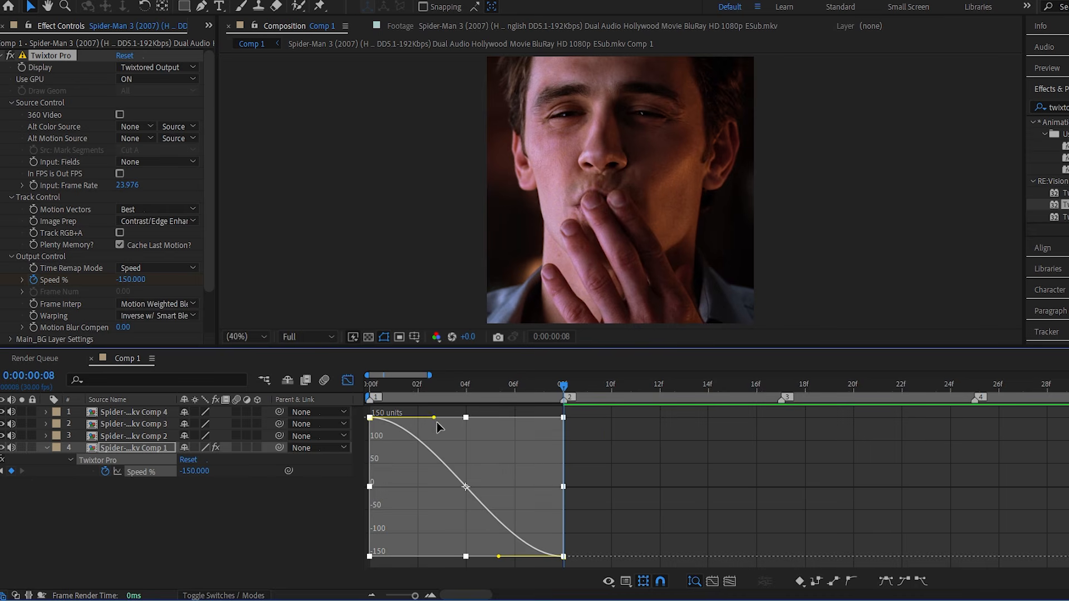
drag(434, 419, 399, 487)
drag(499, 557, 509, 488)
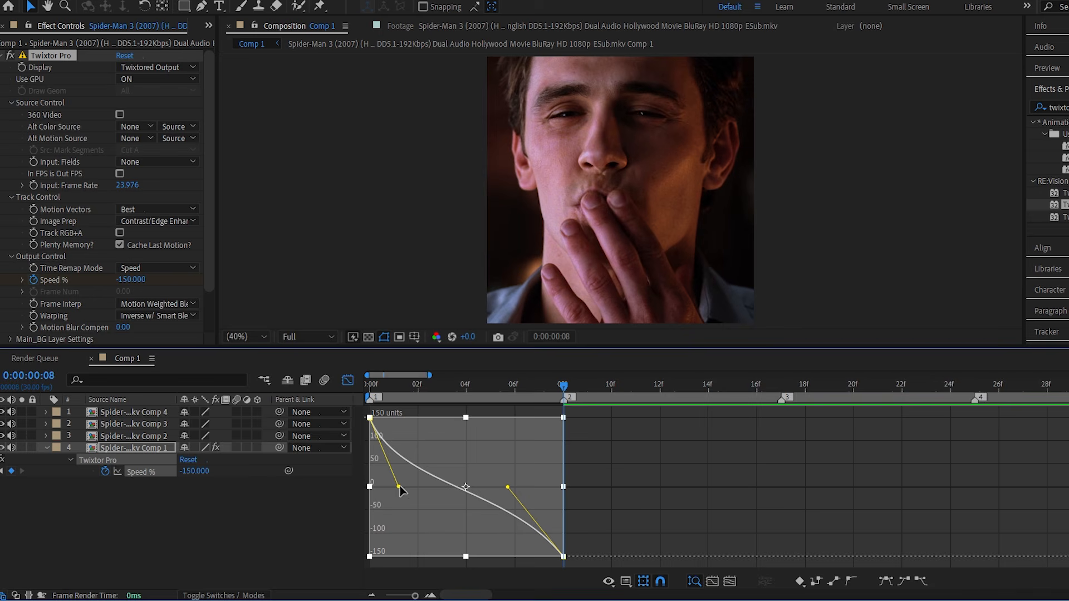
drag(400, 486, 405, 486)
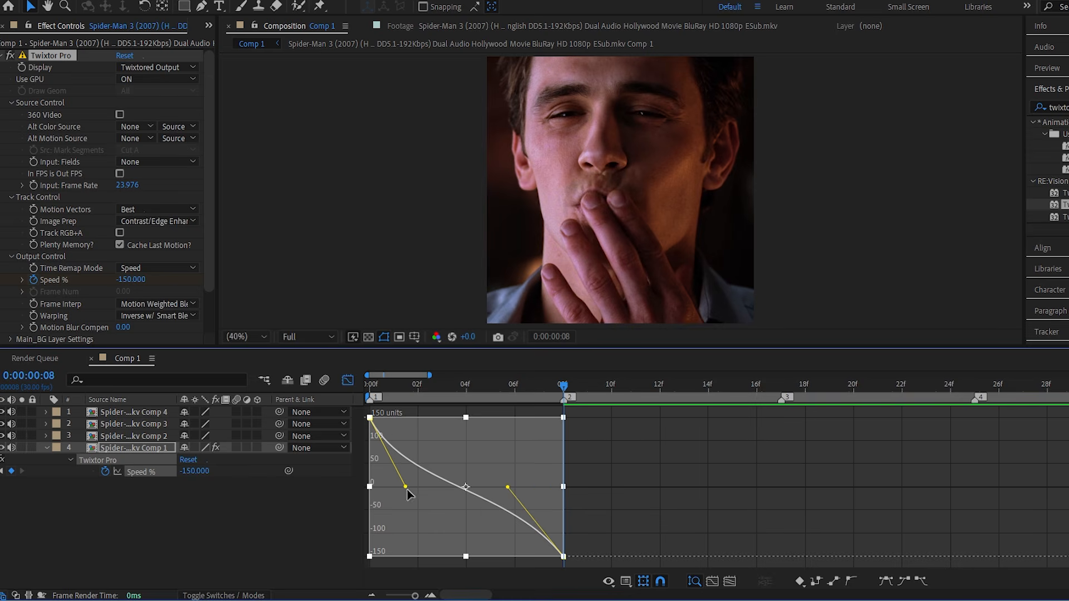
click(346, 381)
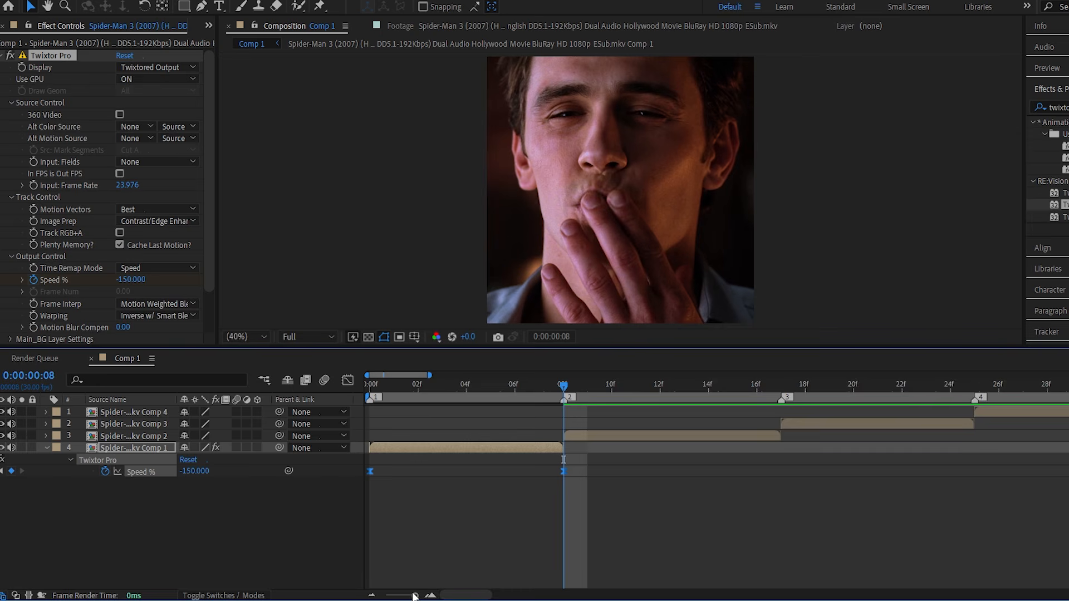
Play the composition from the beginning to preview the first segment's speed ramp.
mouse_move(414, 596)
mouse_down()
mouse_move(386, 596)
mouse_move(408, 596)
mouse_up()
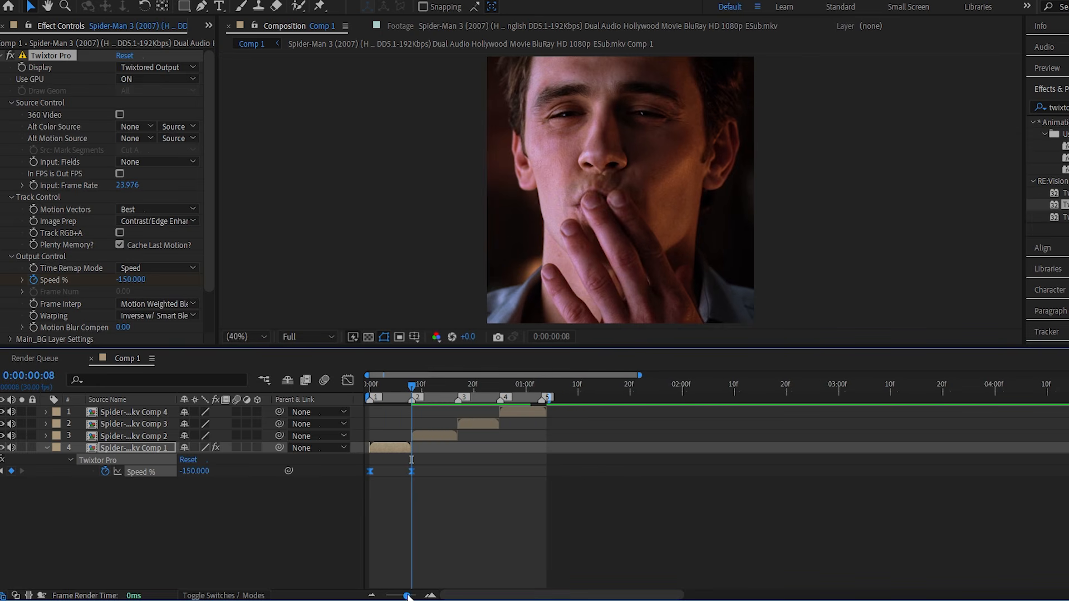
drag(412, 385, 383, 409)
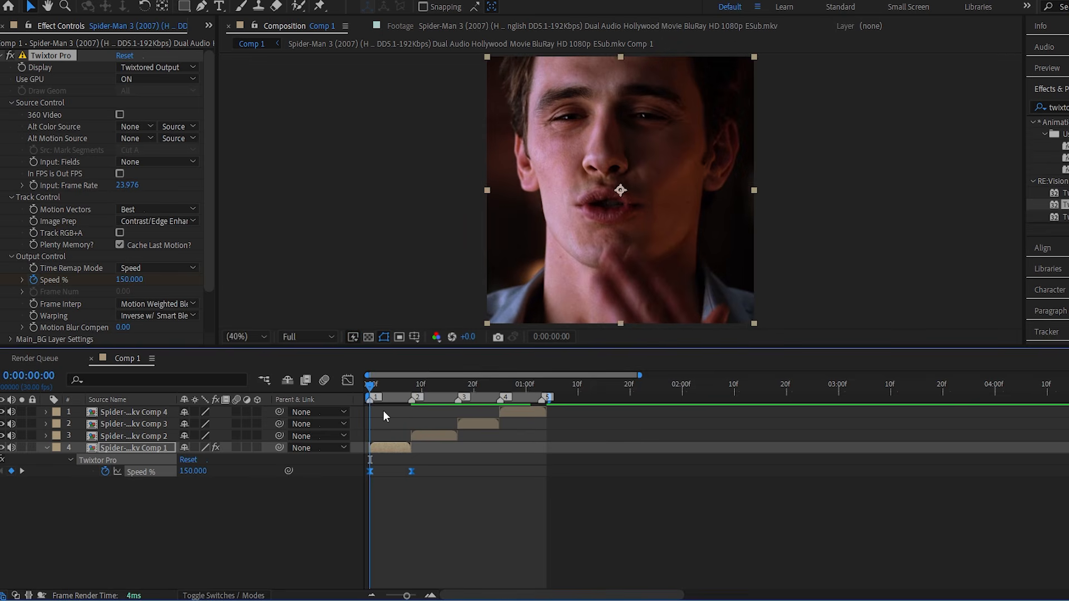
key(space)
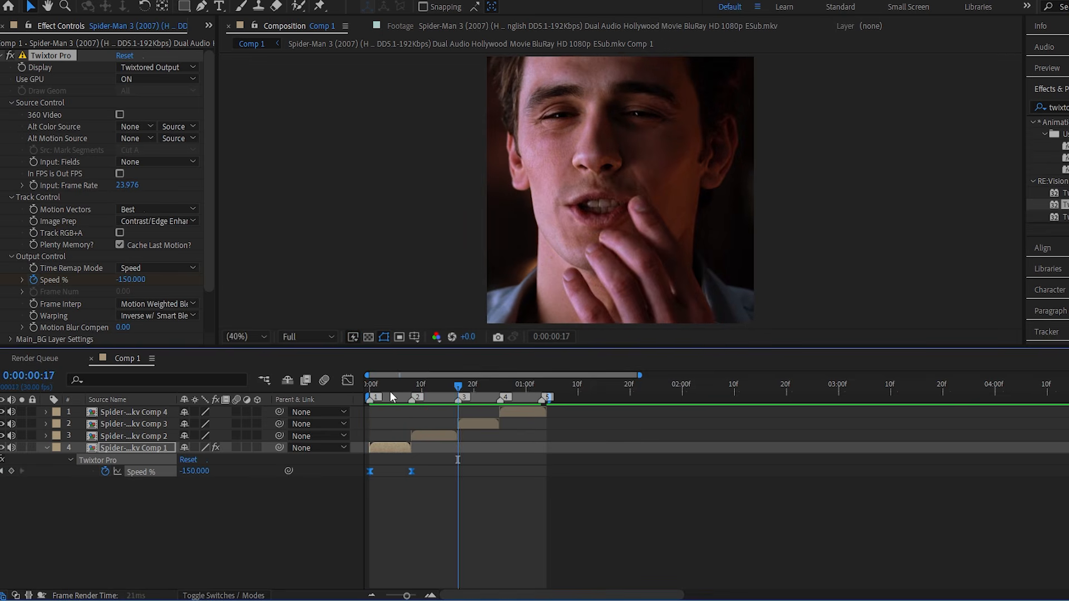
Copy the keyframed Twixtor Pro effect from the first segment onto the second, starting at its in point, and check its Speed % keyframes.
click(396, 448)
key(u)
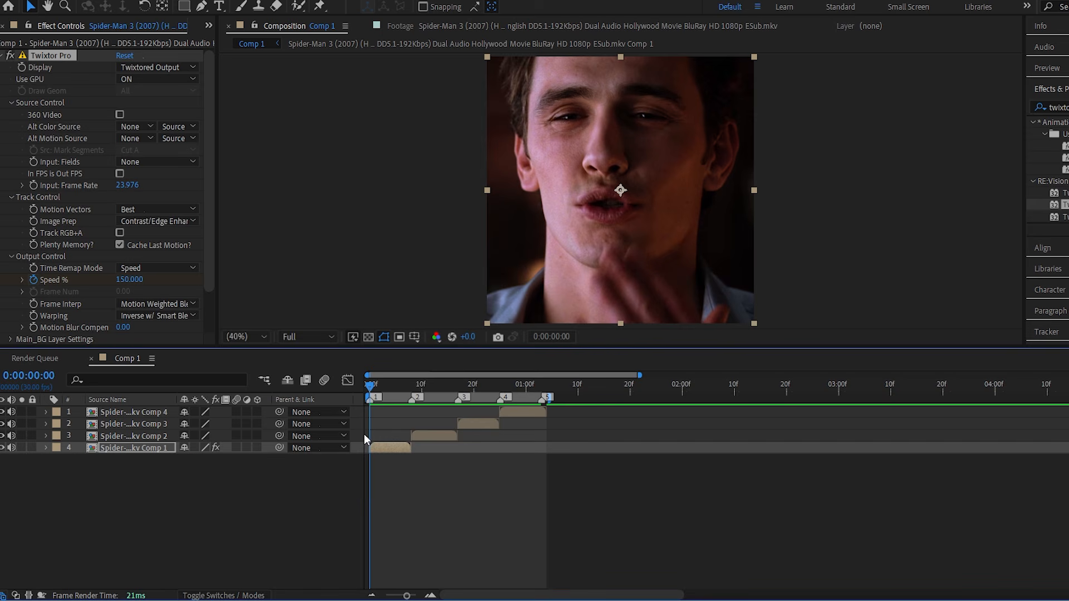
click(260, 506)
click(85, 56)
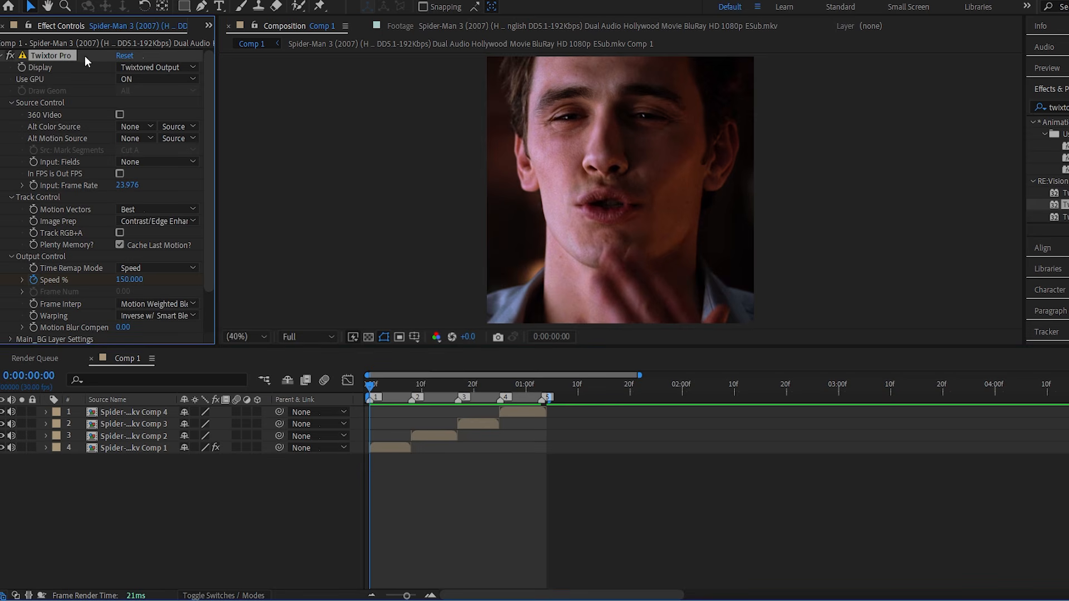
click(436, 437)
key(i)
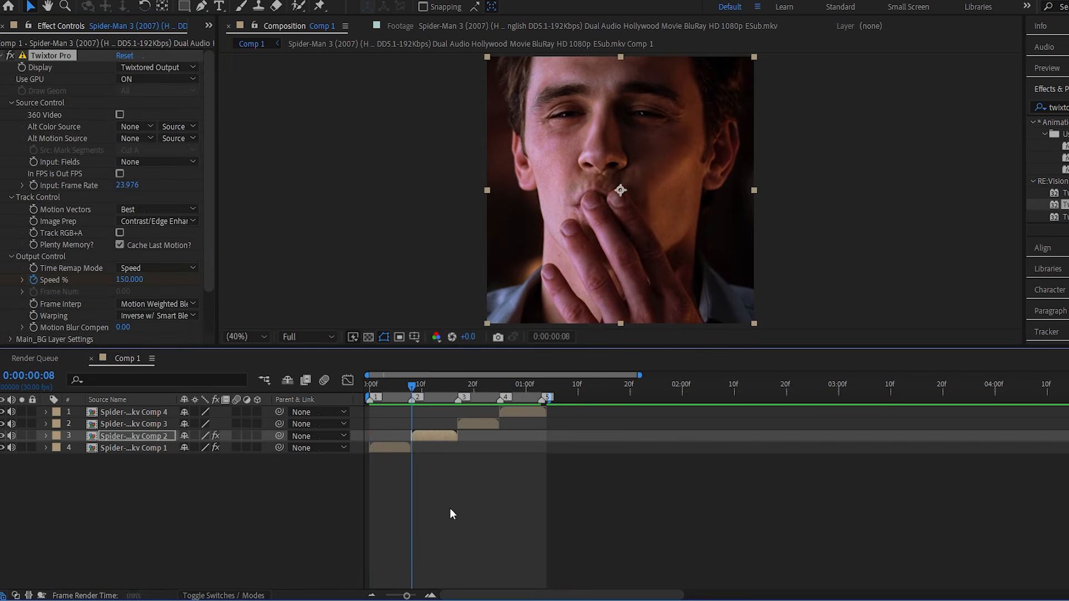
key(u)
key(o)
key(Page_Down)
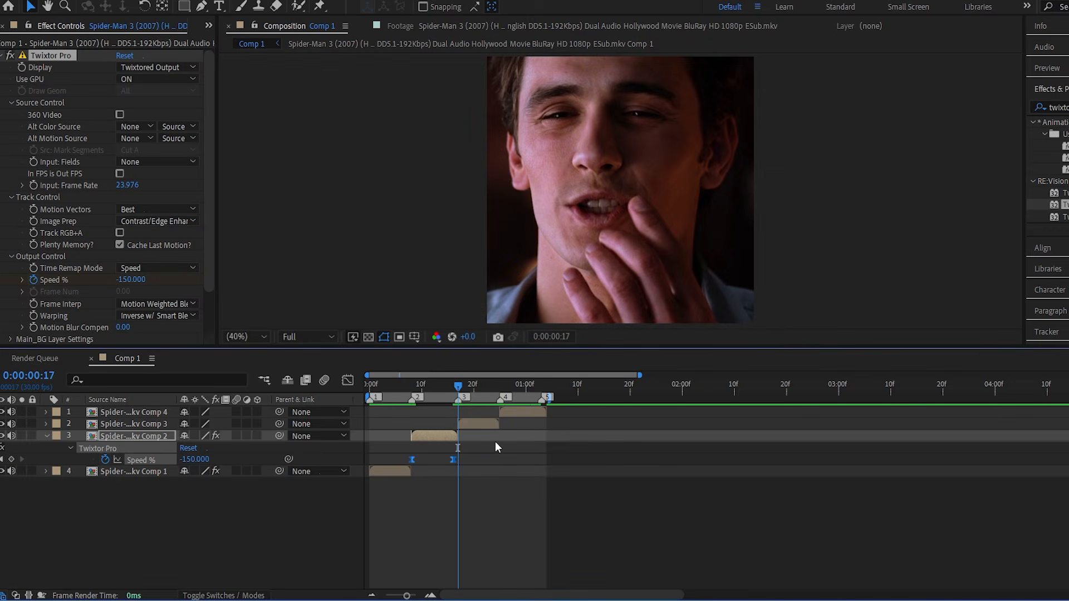
key(u)
Paste the keyframed Twixtor Pro effect onto the third segment at marker 3 and check its Speed % keyframes against the segment's end.
key(ctrl+Up)
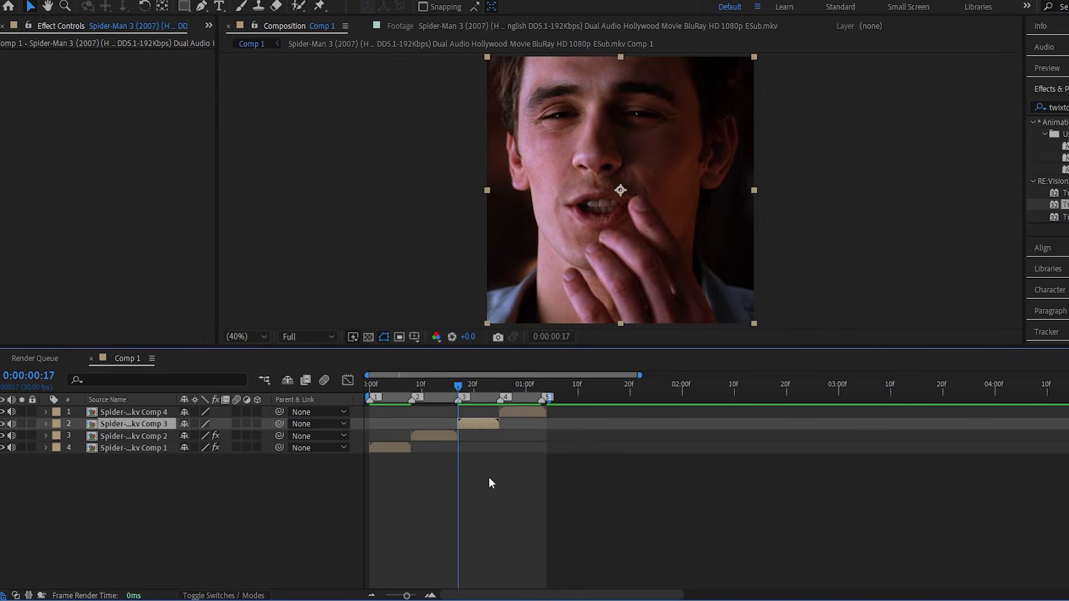
key(ctrl+v)
key(u)
key(o)
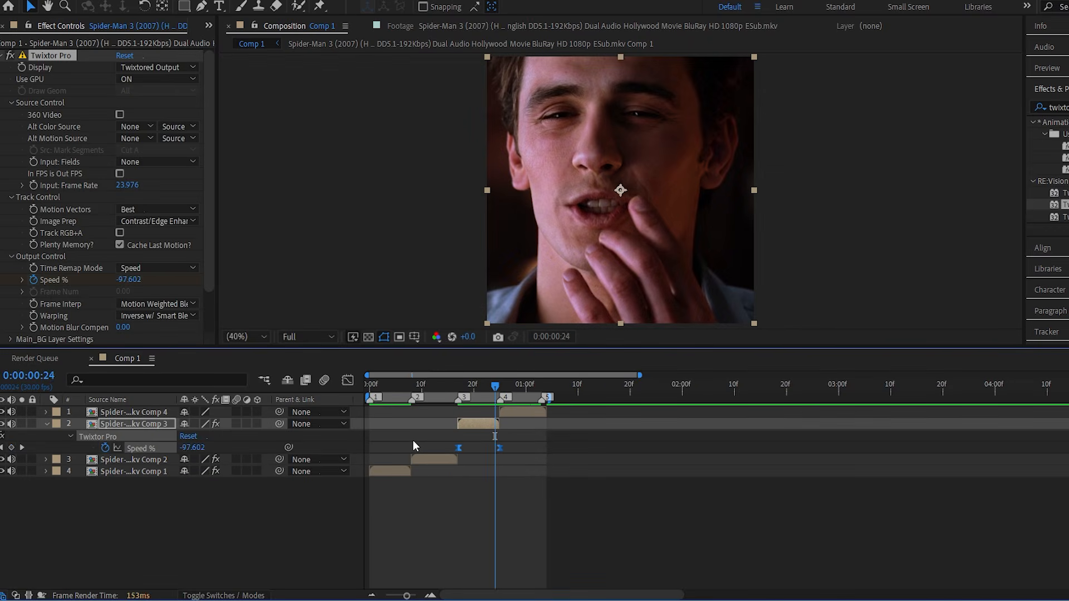
key(Page_Down)
key(u)
Paste the keyframed Twixtor Pro effect onto the fourth segment at marker 4, reveal its Speed % keyframes and go to the segment's end.
key(ctrl+Up)
key(ctrl+v)
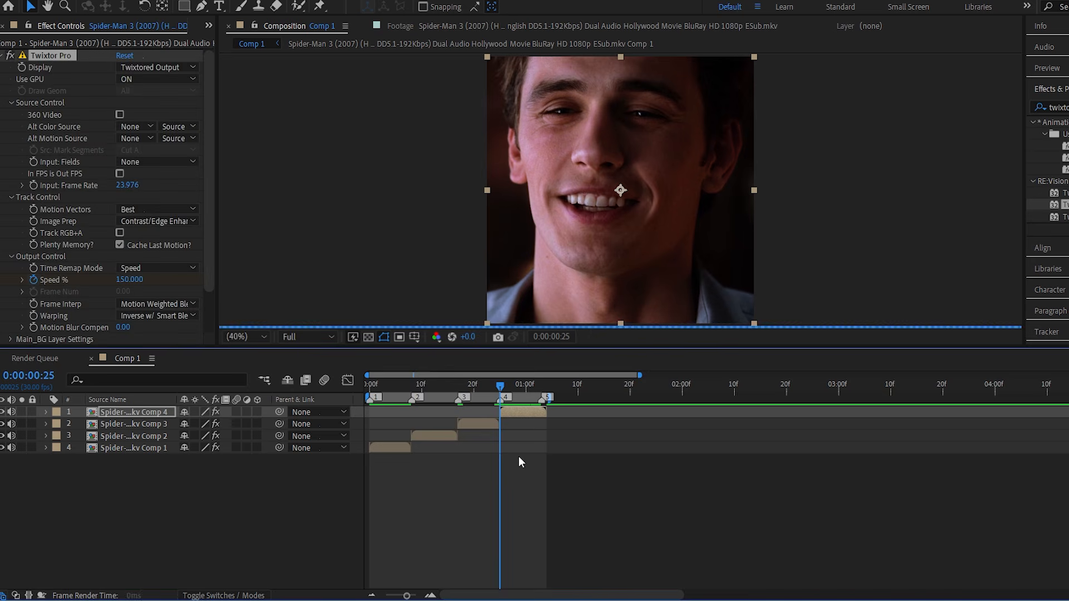
key(u)
drag(559, 456, 460, 431)
key(o)
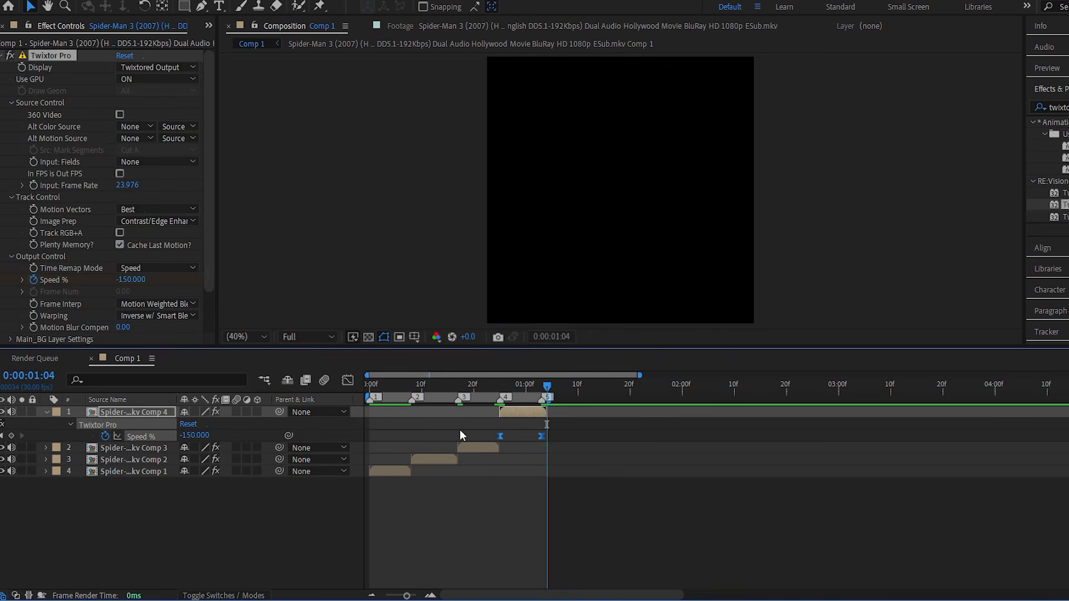
Play the composition from the beginning to preview the speed ramps on all four segments.
key(u)
key(Home)
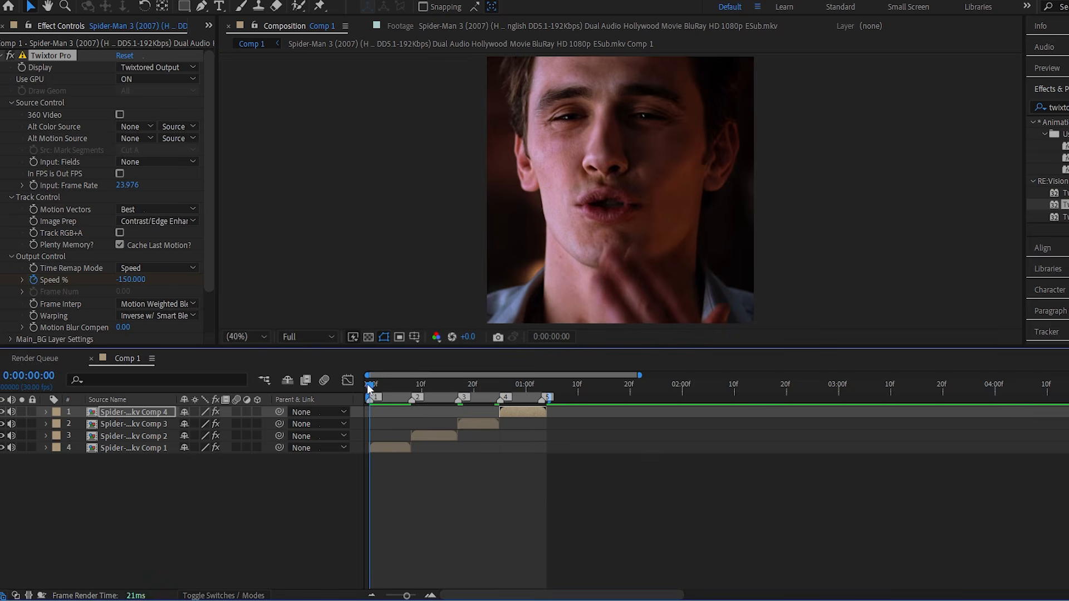
key(space)
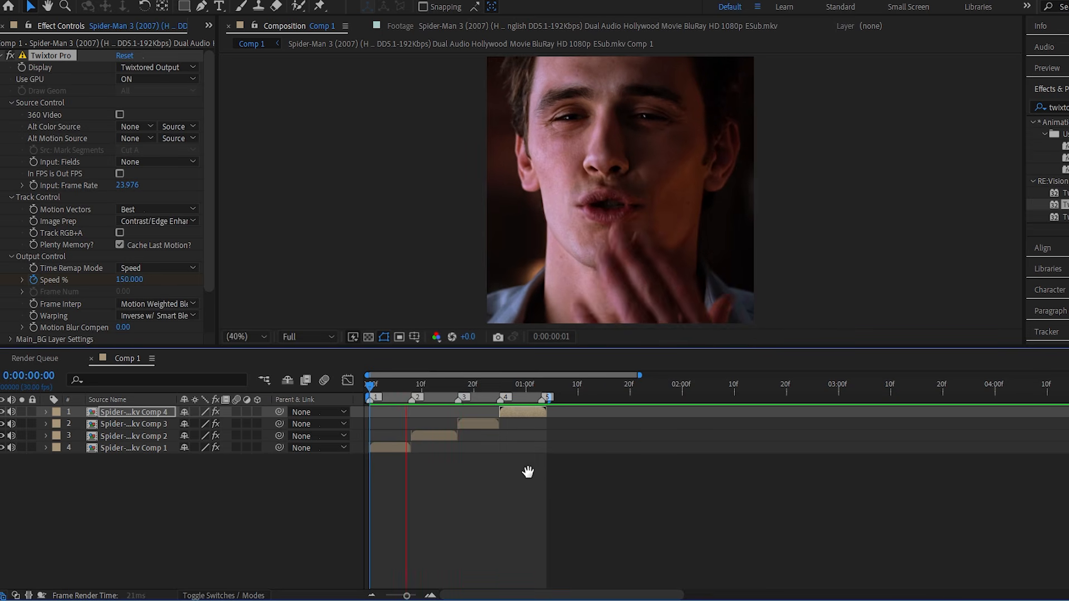
click(402, 384)
Apply the Sapphire S_BlurMoCurves effect to the first segment, with the current time at the composition start.
click(384, 449)
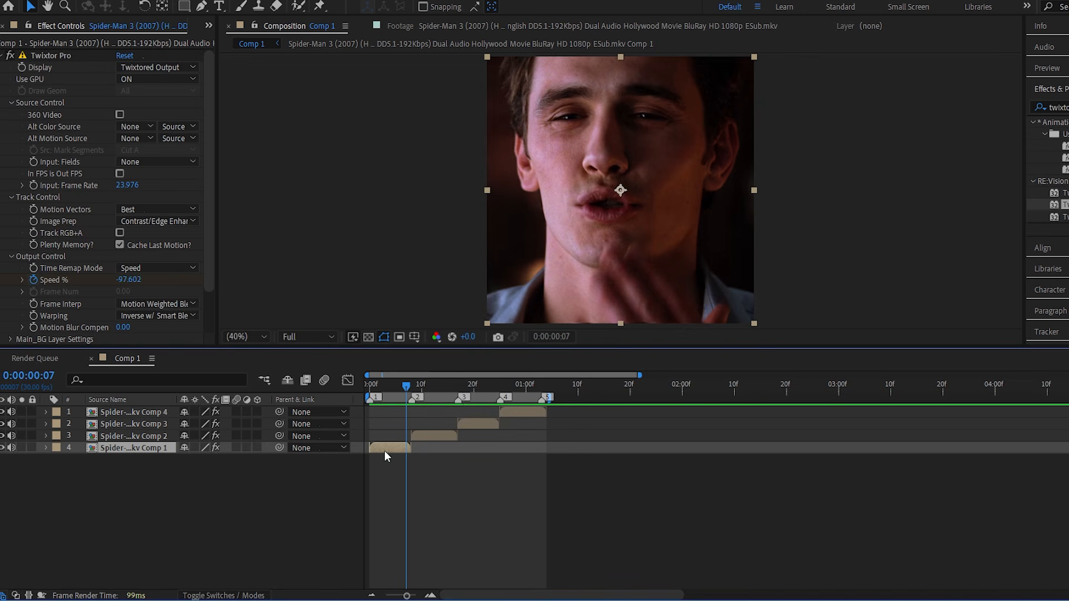
key(Home)
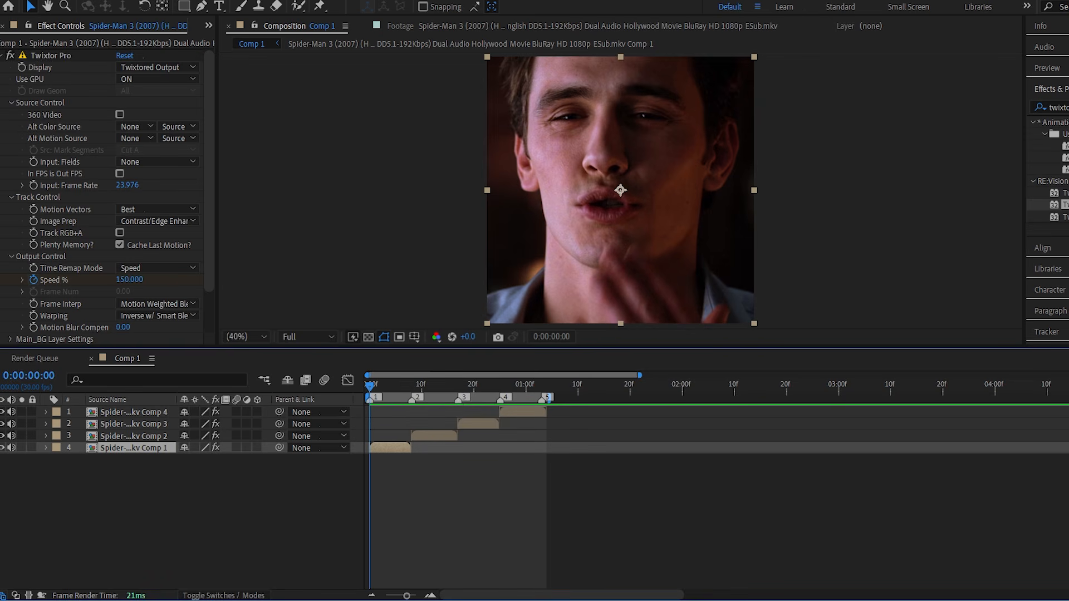
drag(1068, 107, 1012, 93)
text(s_)
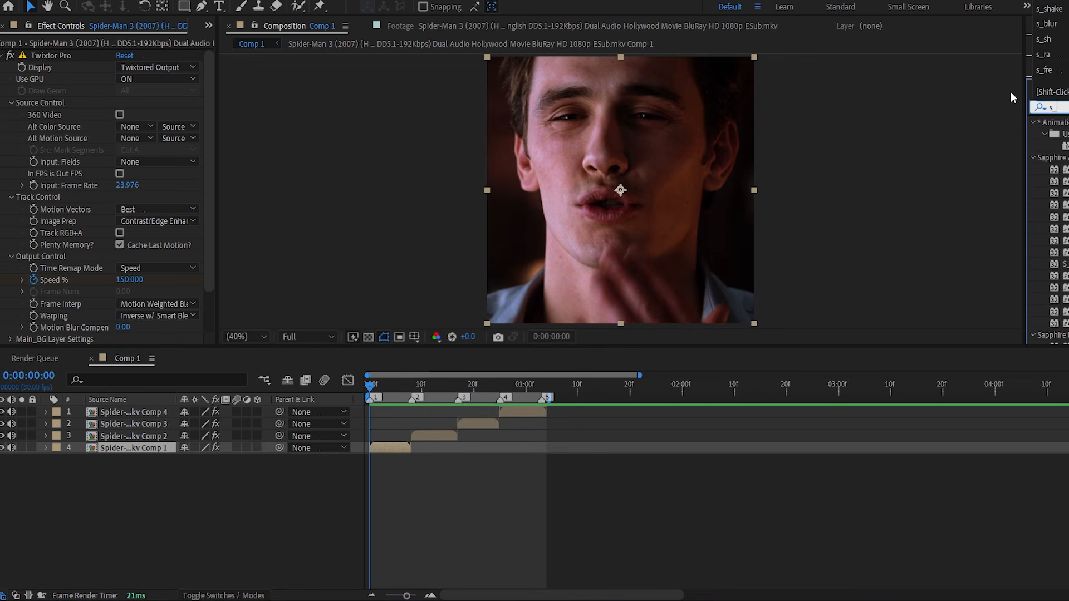
text(blur)
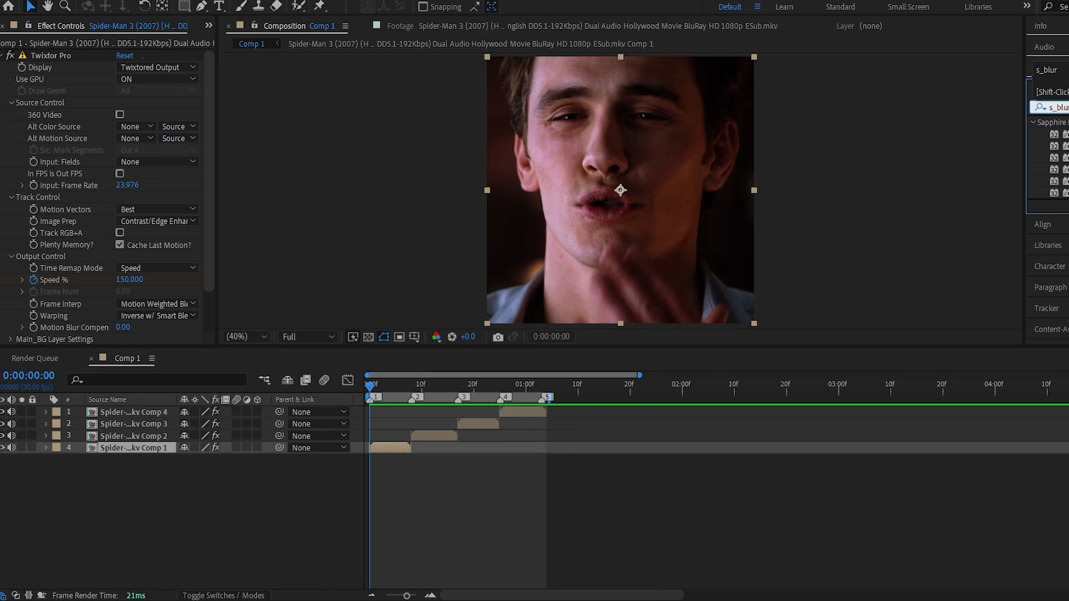
click(1065, 182)
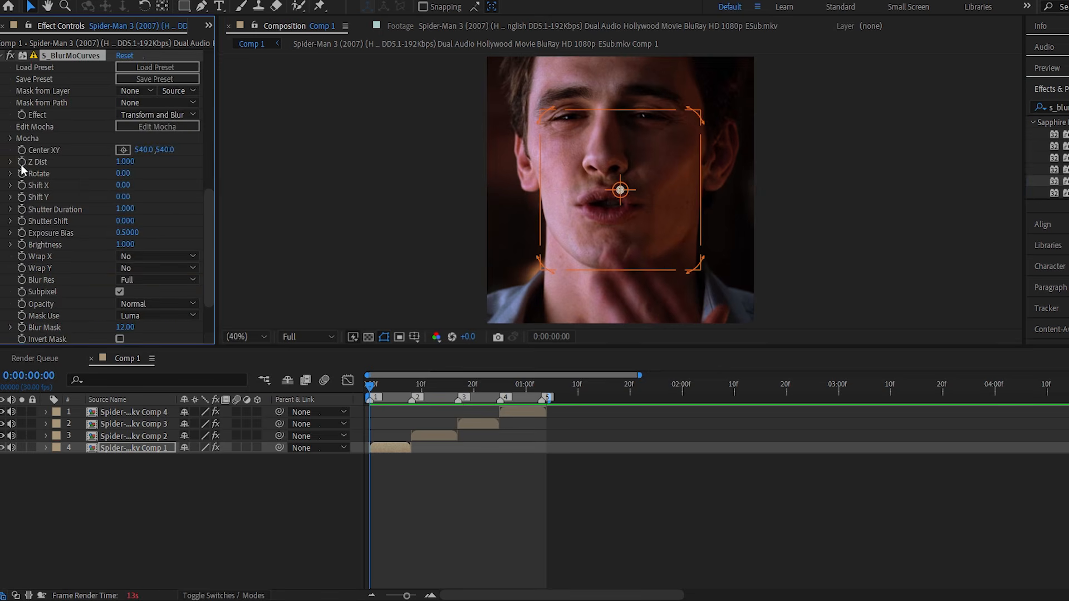
Keyframe the first segment's Z Dist at 1.000 at its start and again at frame 8, where marker 2 sits.
key(u)
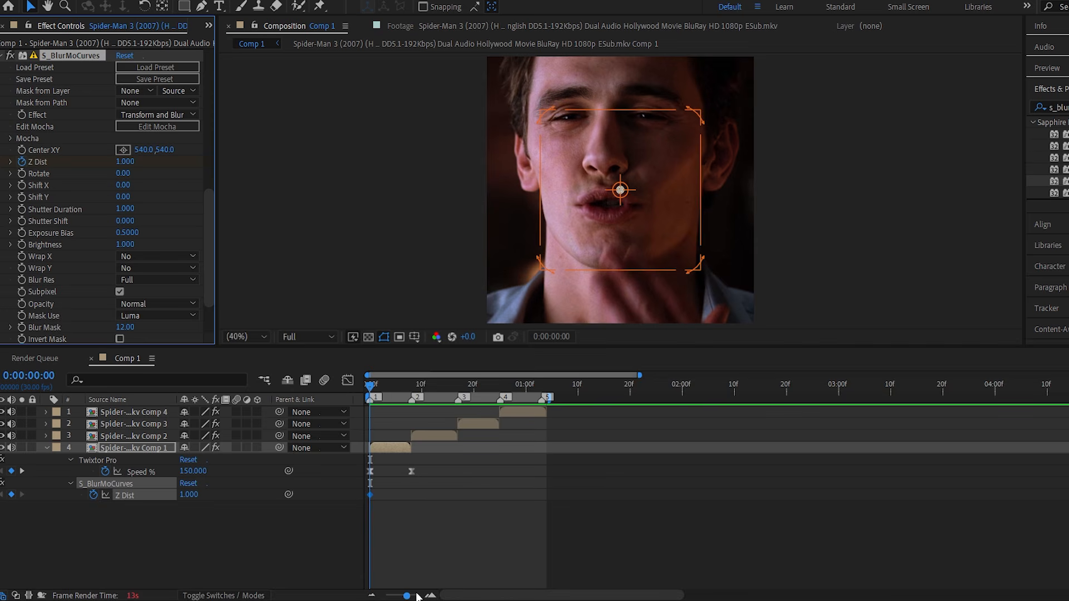
drag(412, 597, 415, 597)
key(space)
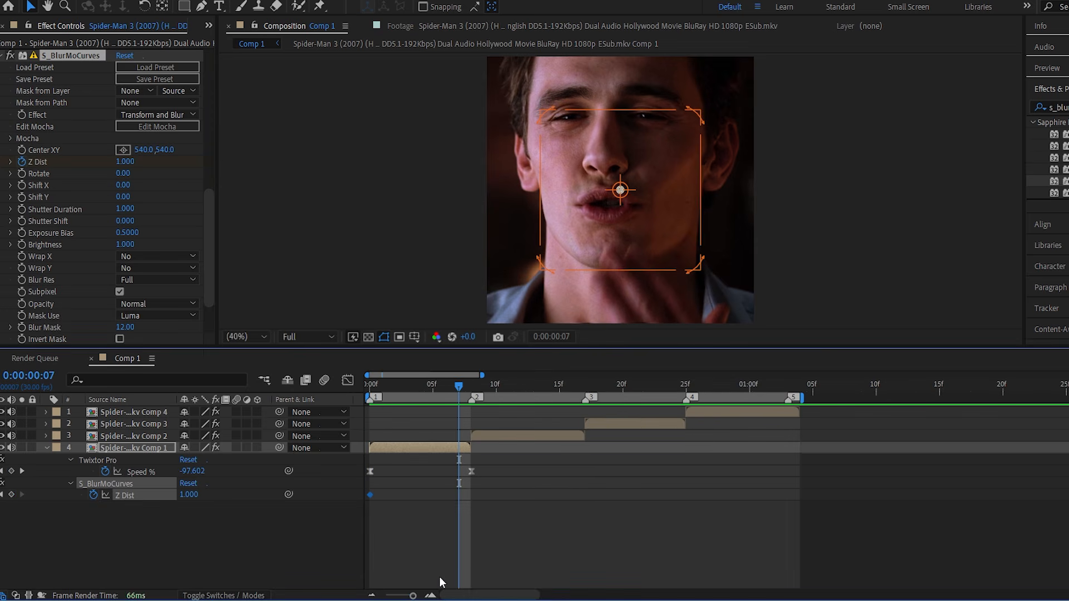
key(Page_Down)
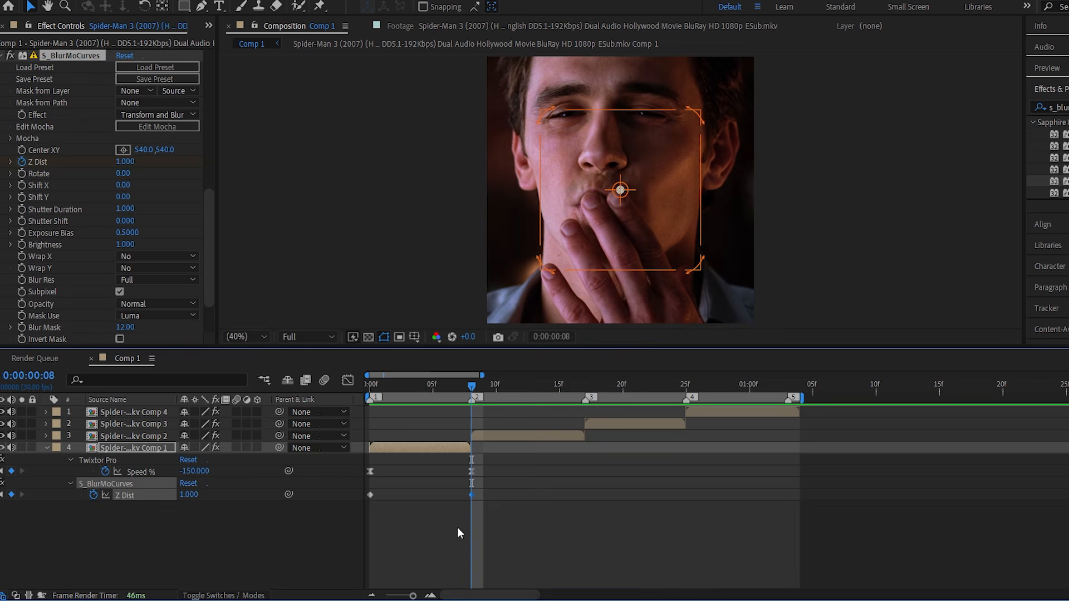
Ease both Z Dist keyframes and fit their curve in the Graph Editor.
drag(482, 509, 351, 493)
click(347, 381)
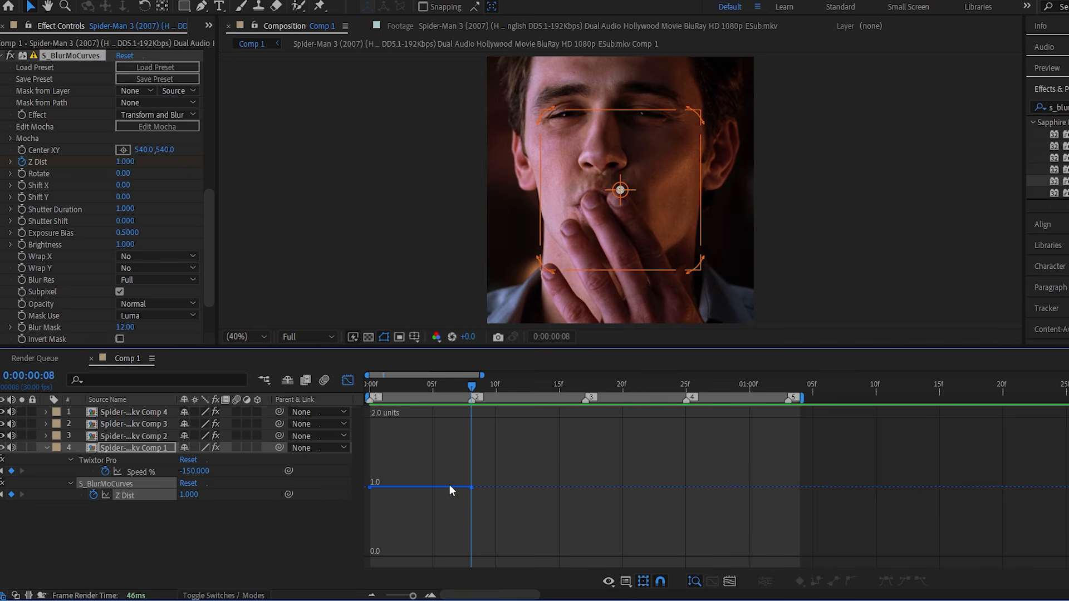
drag(507, 472, 351, 520)
click(728, 581)
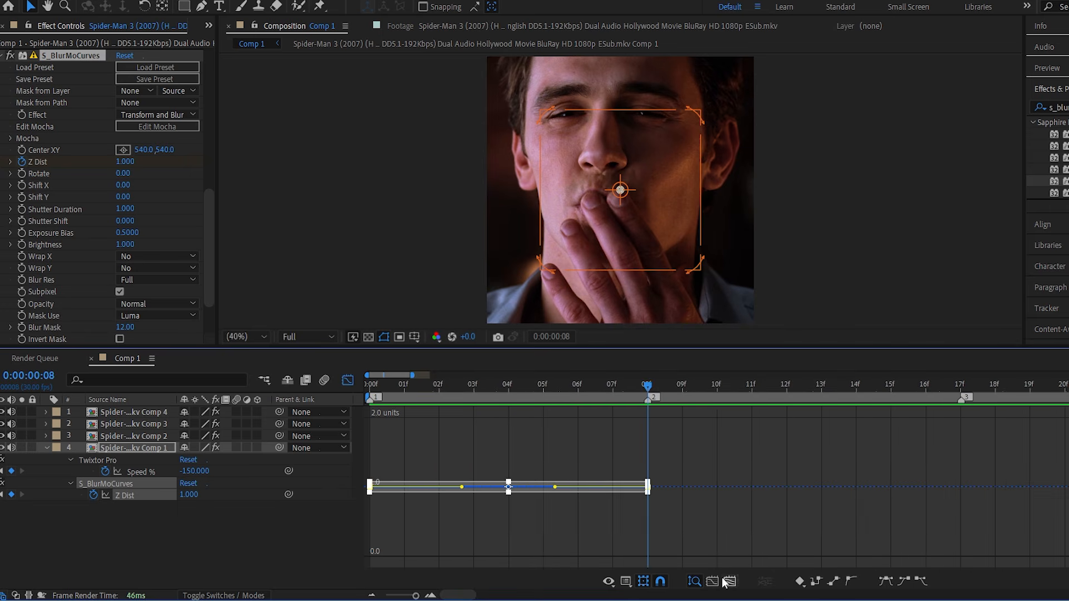
Bend the Z Dist curve between the two keyframes into a symmetrical U-shaped dip down to about 0.90.
drag(554, 487, 637, 519)
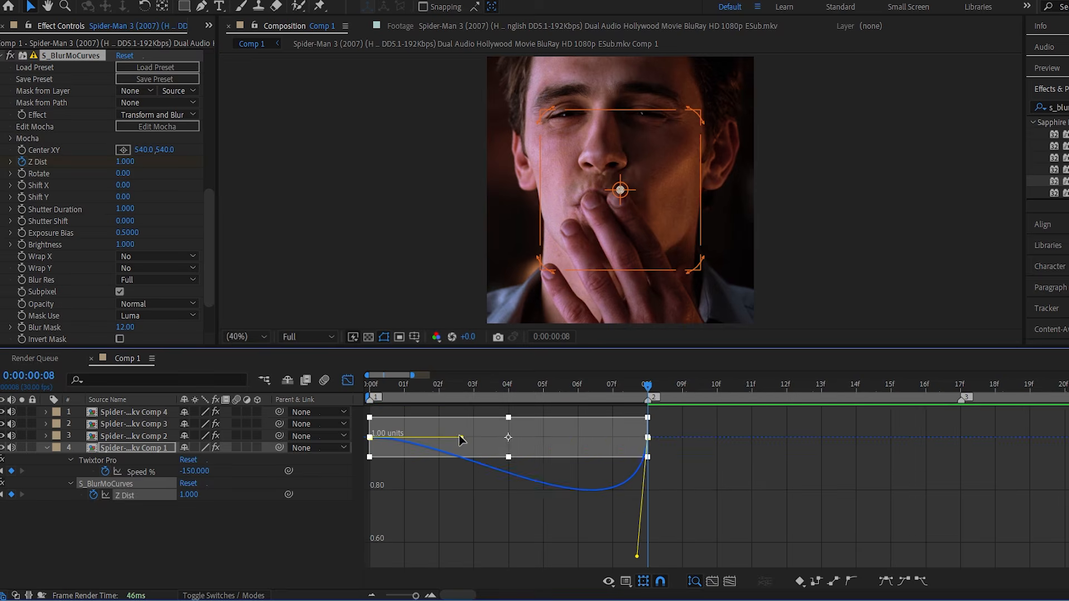
drag(460, 440, 349, 554)
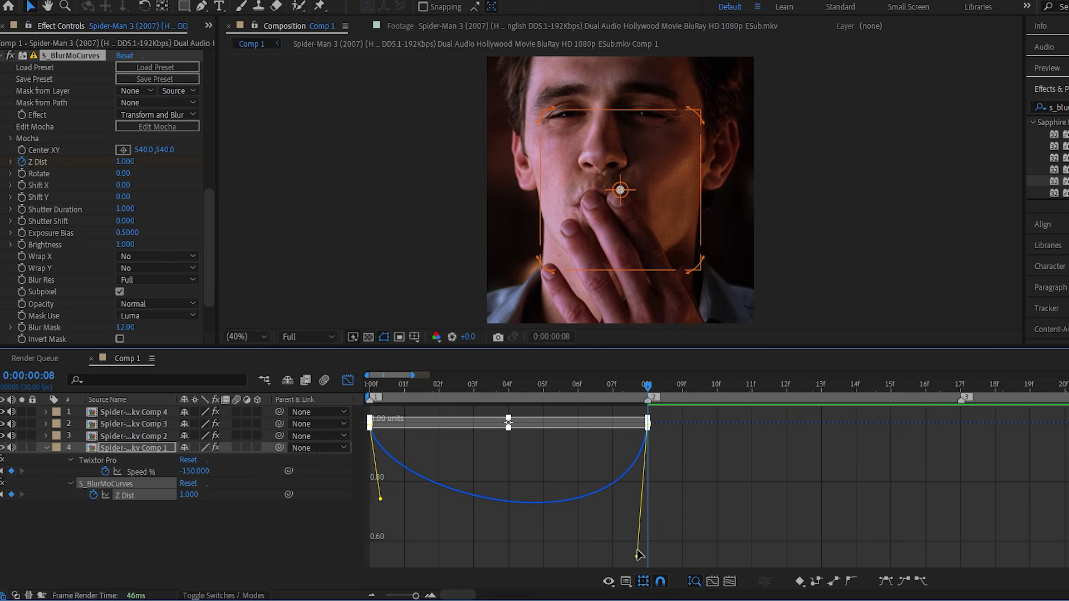
drag(639, 555, 650, 465)
click(381, 555)
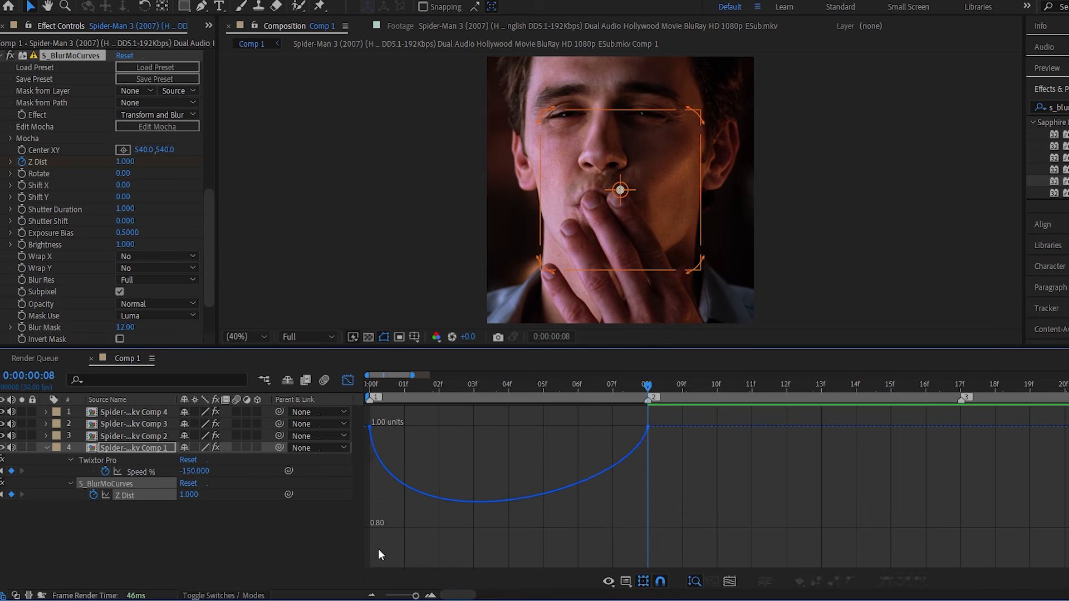
click(380, 479)
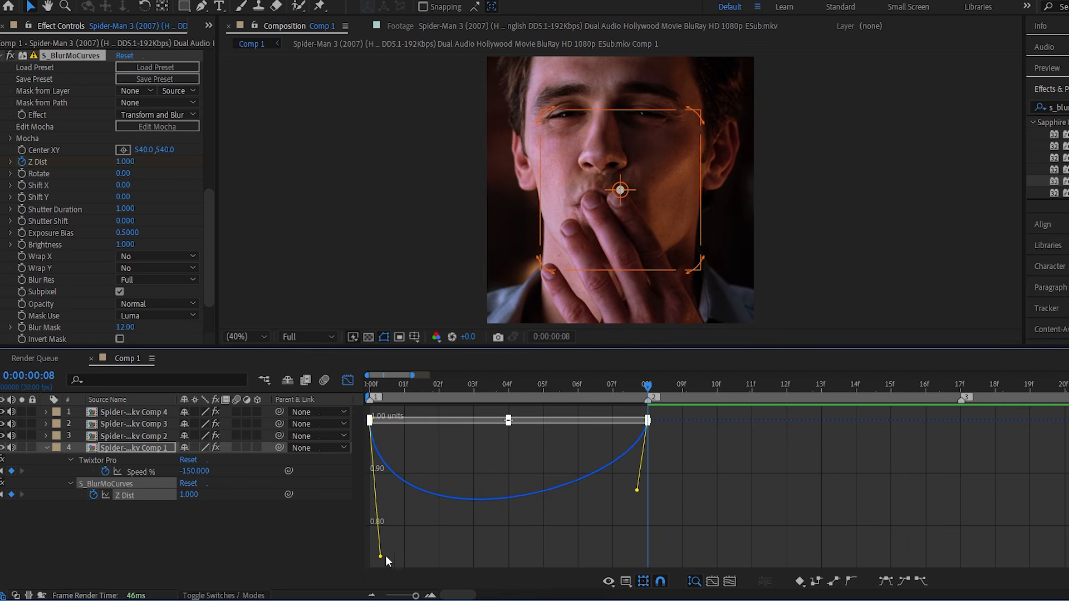
drag(386, 557, 374, 487)
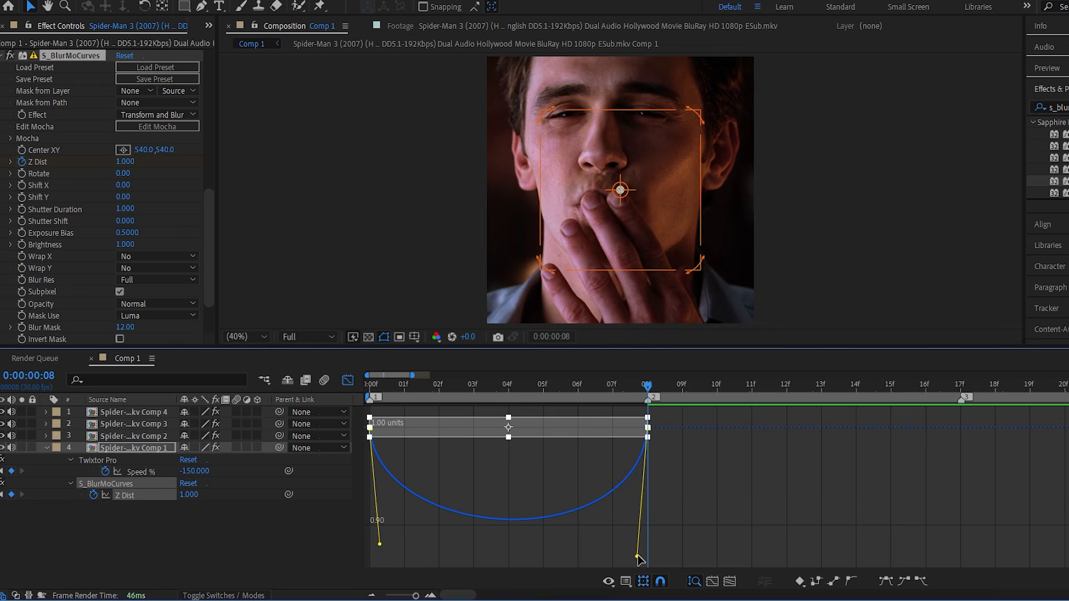
drag(638, 556, 638, 547)
Preview the zoom blur, deepen the Z Dist dip to about 0.87 at frame 6, and return to the layer bar view.
key(space)
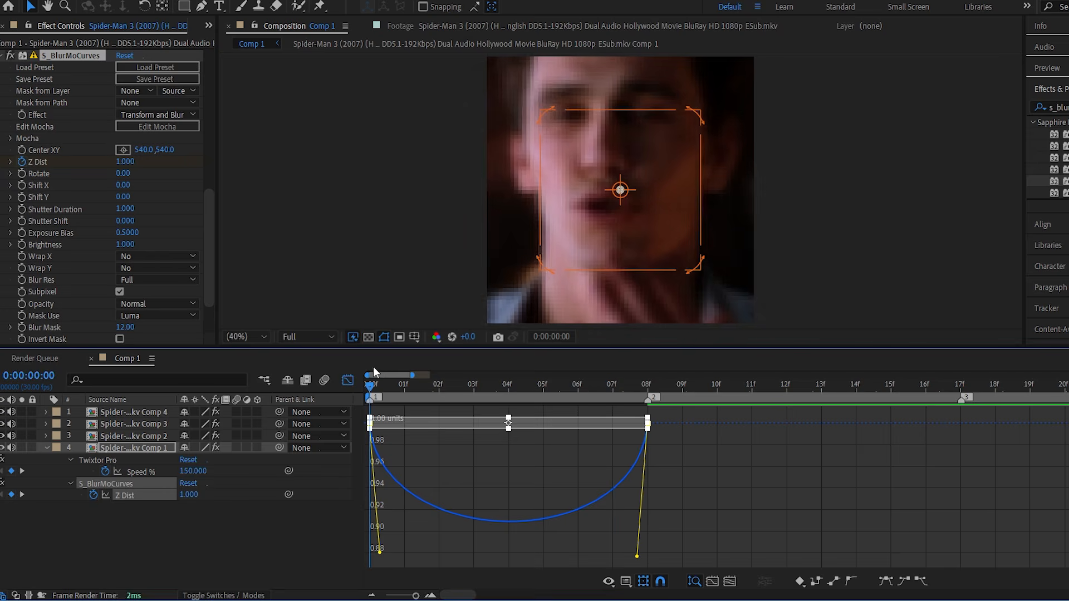
key(space)
click(384, 557)
click(399, 486)
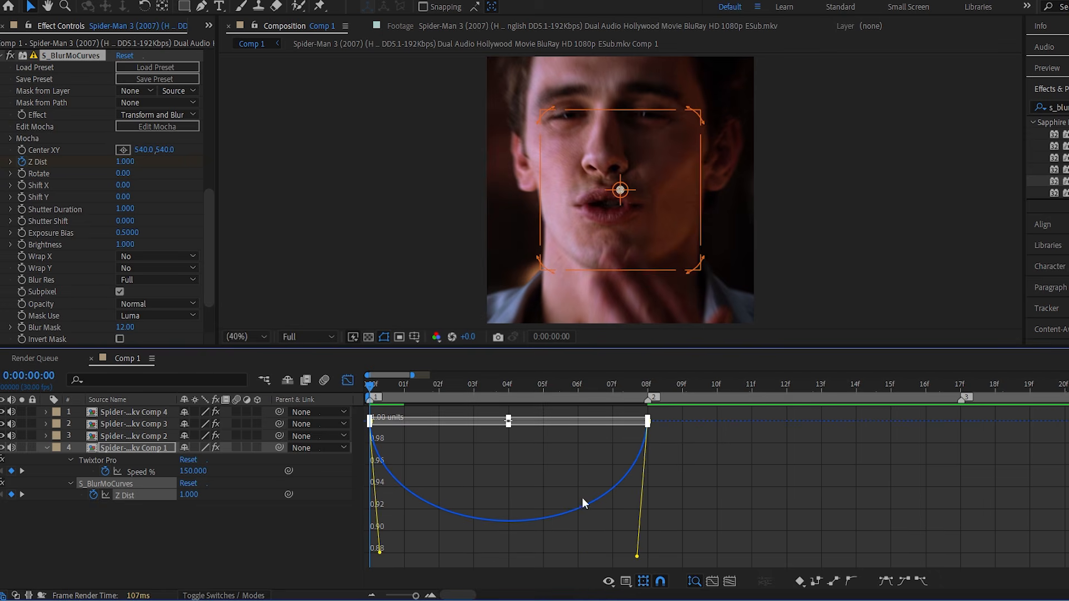
mouse_move(388, 559)
mouse_down()
mouse_move(375, 582)
mouse_move(372, 554)
mouse_up()
drag(638, 465, 640, 556)
drag(423, 386, 579, 387)
click(349, 381)
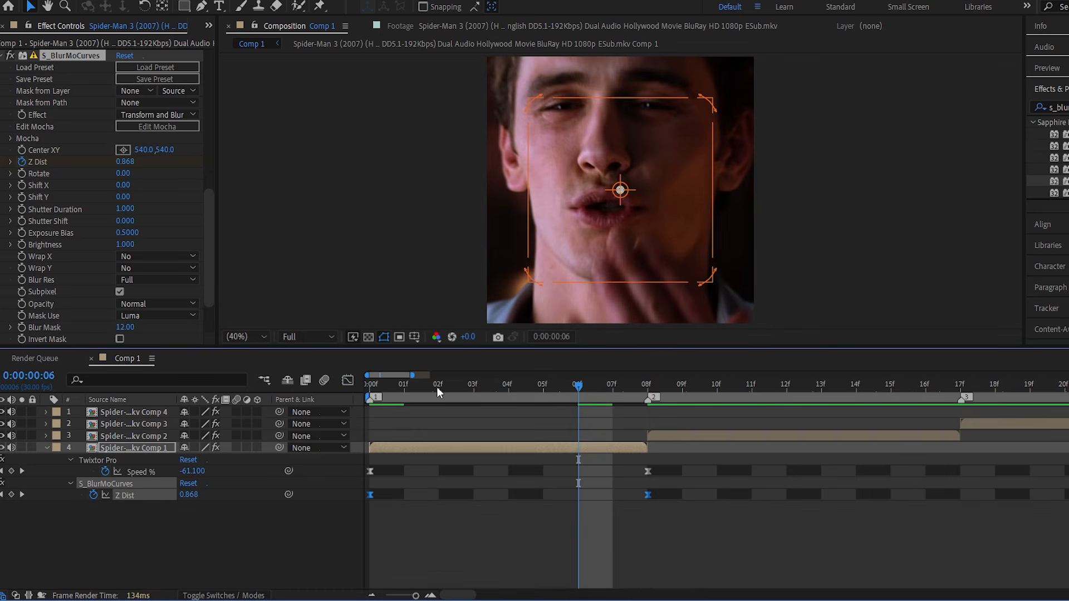
Go back to the composition start, collapse the first segment's keyframes and save the project.
key(Home)
drag(404, 596, 394, 596)
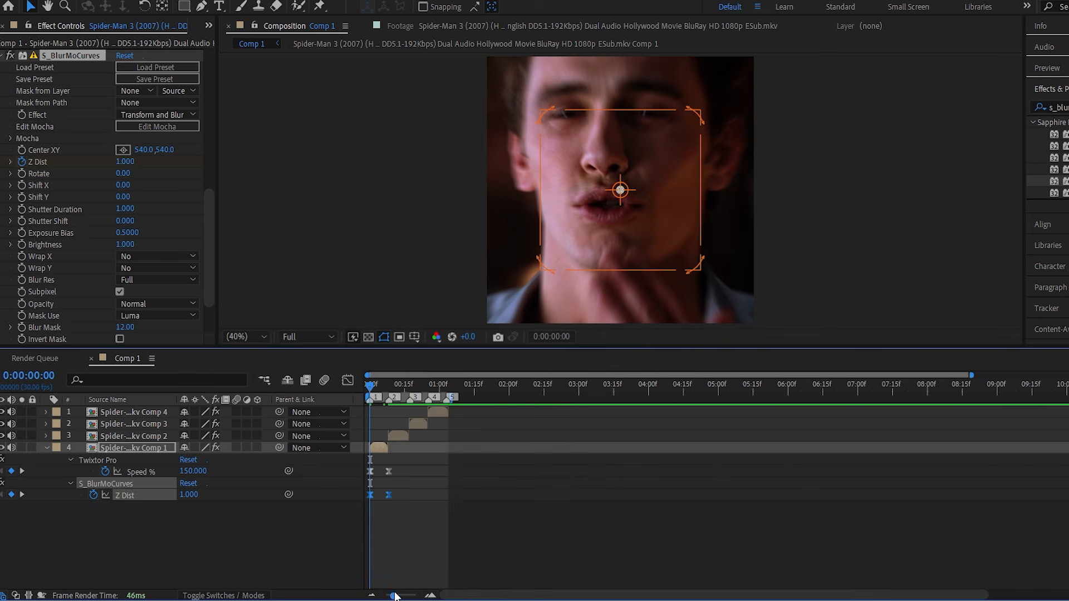
key(u)
key(ctrl+s)
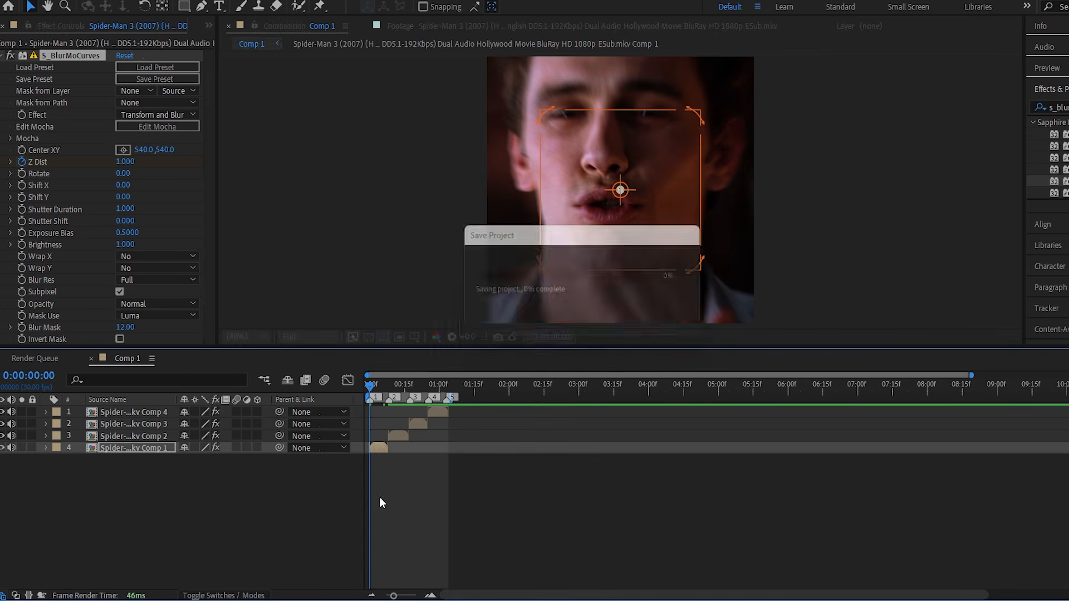
Copy the keyframed S_BlurMoCurves effect from the first segment and paste it onto the second at its in point.
click(284, 544)
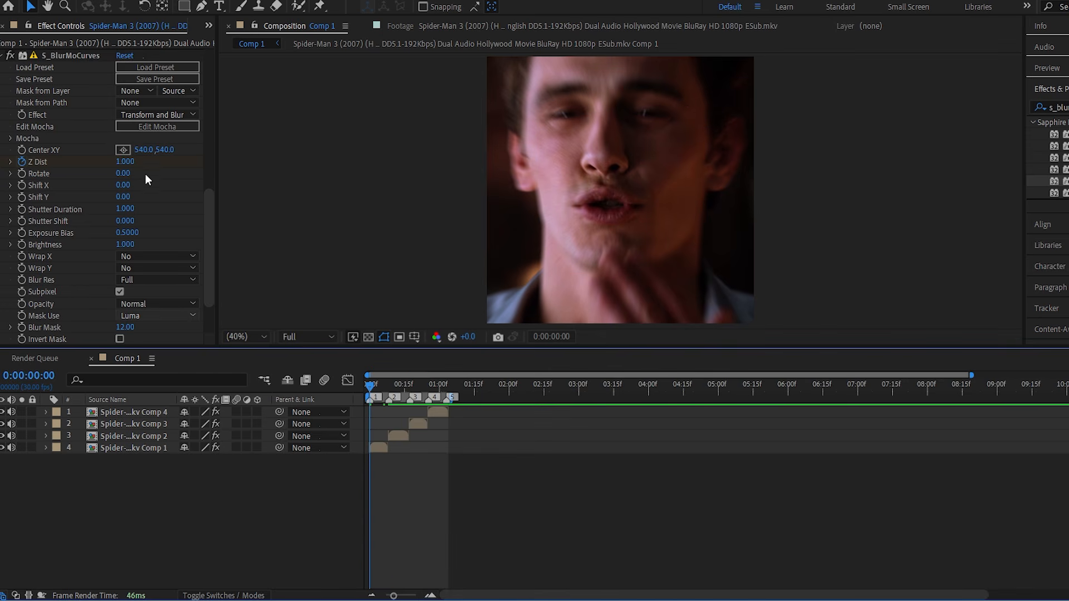
click(69, 56)
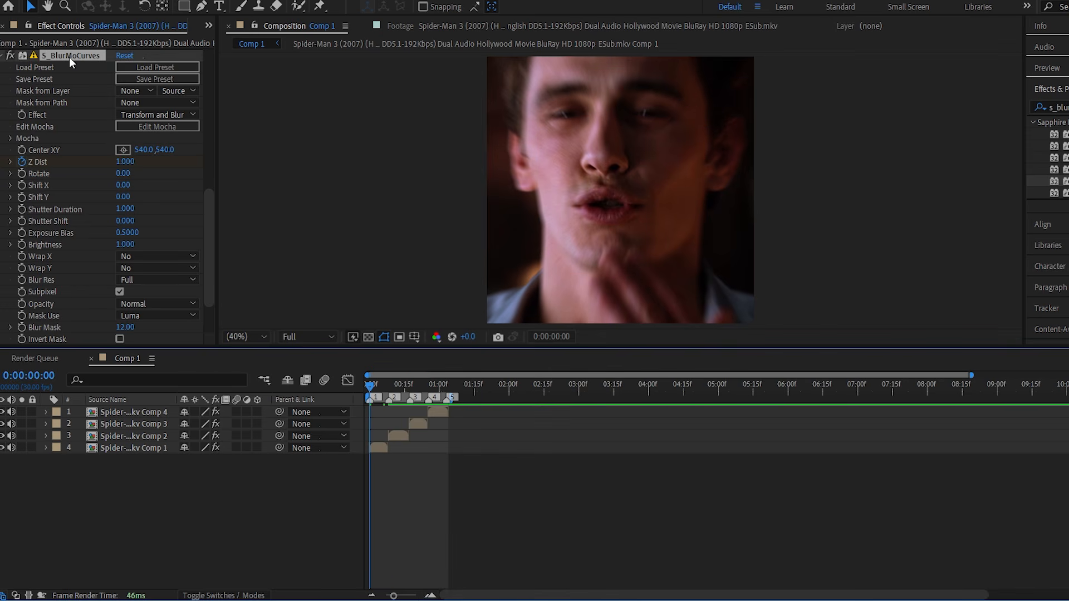
click(392, 435)
key(i)
drag(393, 596, 411, 595)
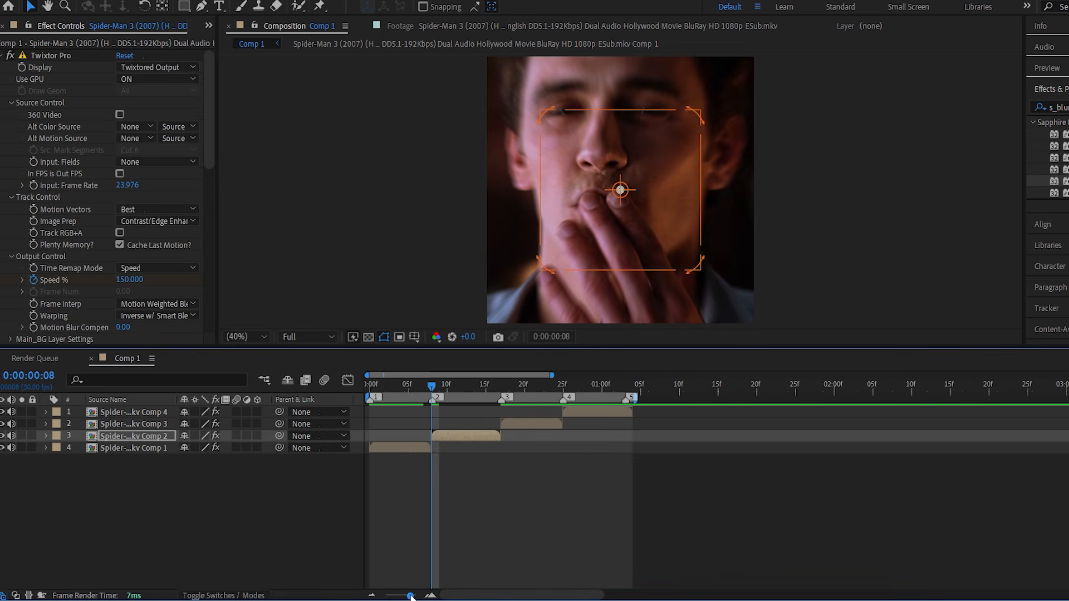
Move the second segment's last Z Dist keyframe to the segment's end at frame 17.
key(u)
key(k)
key(k)
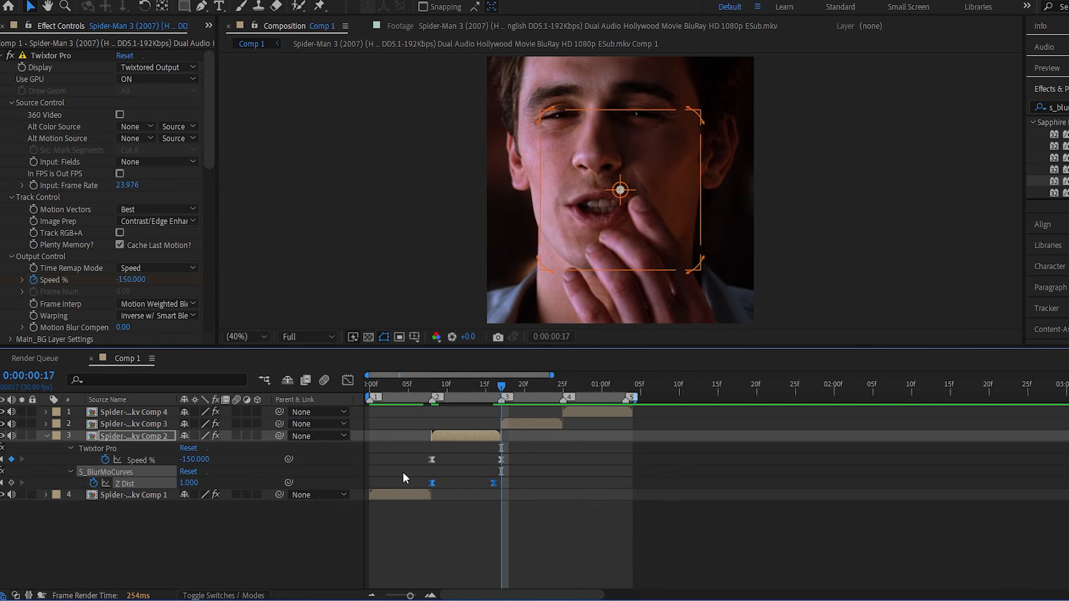
drag(495, 484, 503, 483)
key(u)
Paste the keyframed S_BlurMoCurves effect onto the third segment at marker 3 and check its Z Dist keyframes against the segment's end.
key(ctrl+Up)
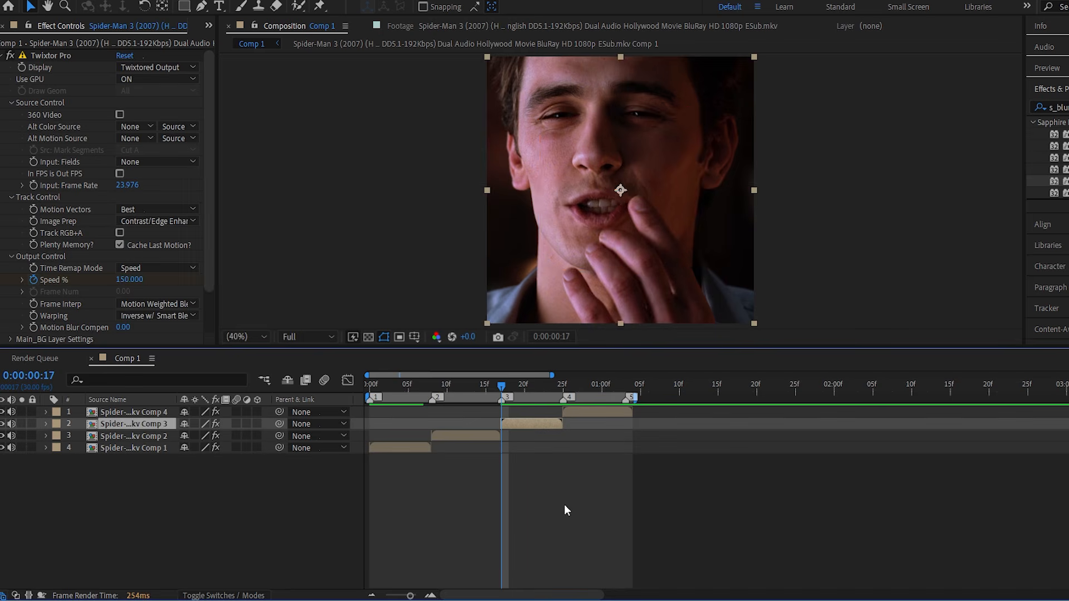
key(u)
drag(577, 485, 487, 460)
key(k)
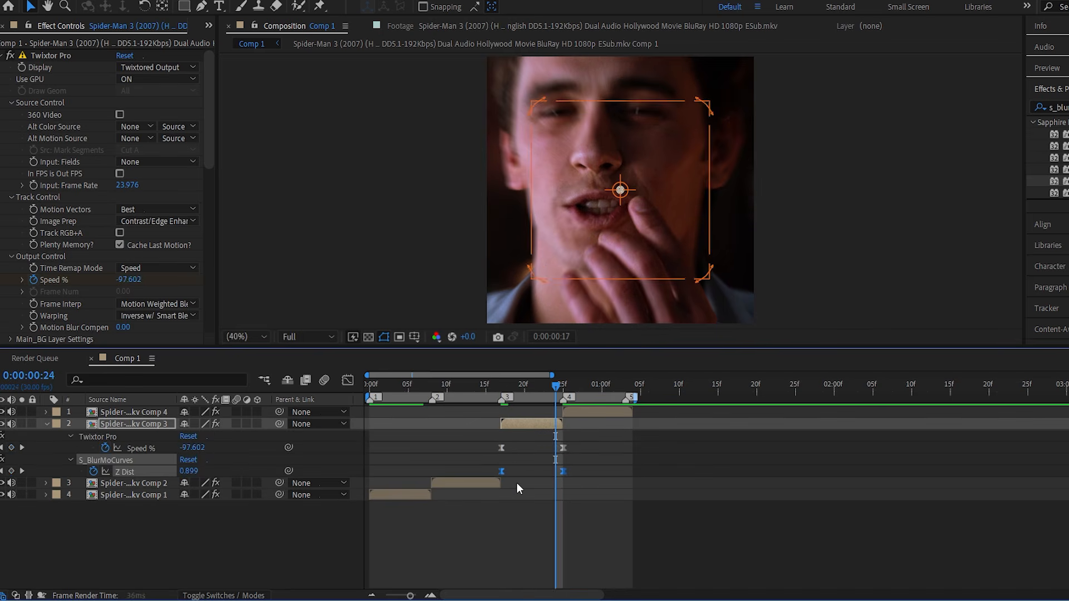
key(u)
Paste the keyframed S_BlurMoCurves effect onto the fourth segment at marker 4 and compare its Z Dist keyframes with the segment's end.
key(ctrl+Up)
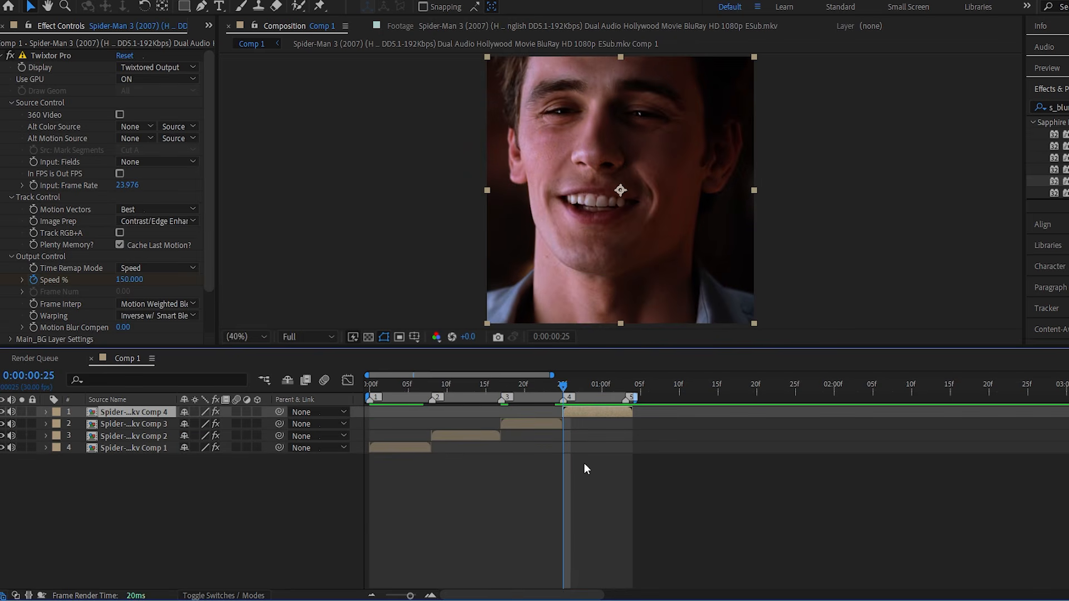
key(u)
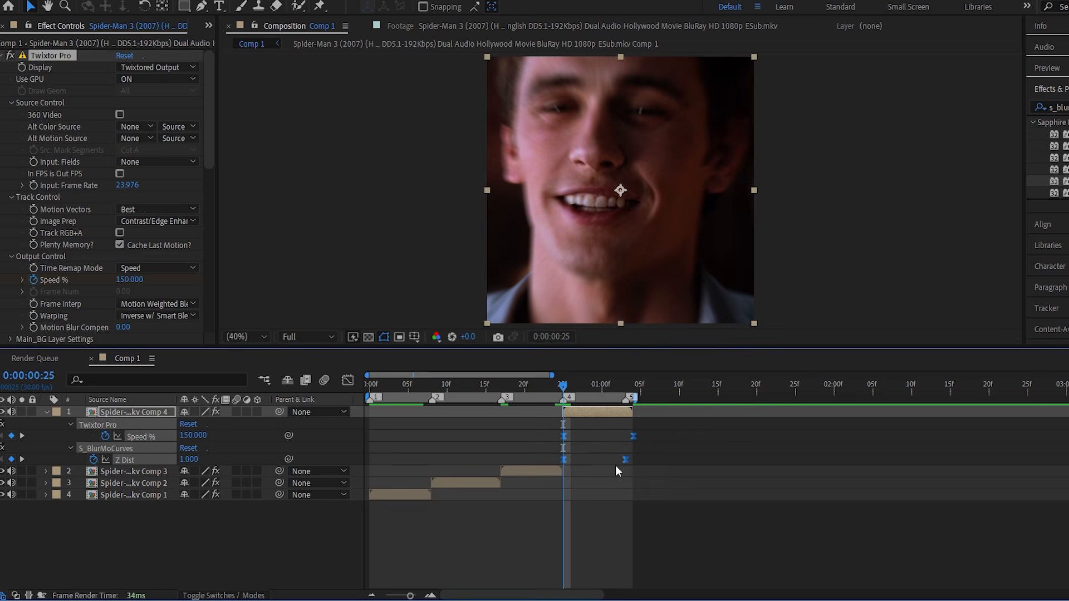
drag(638, 471, 547, 457)
key(k)
key(k)
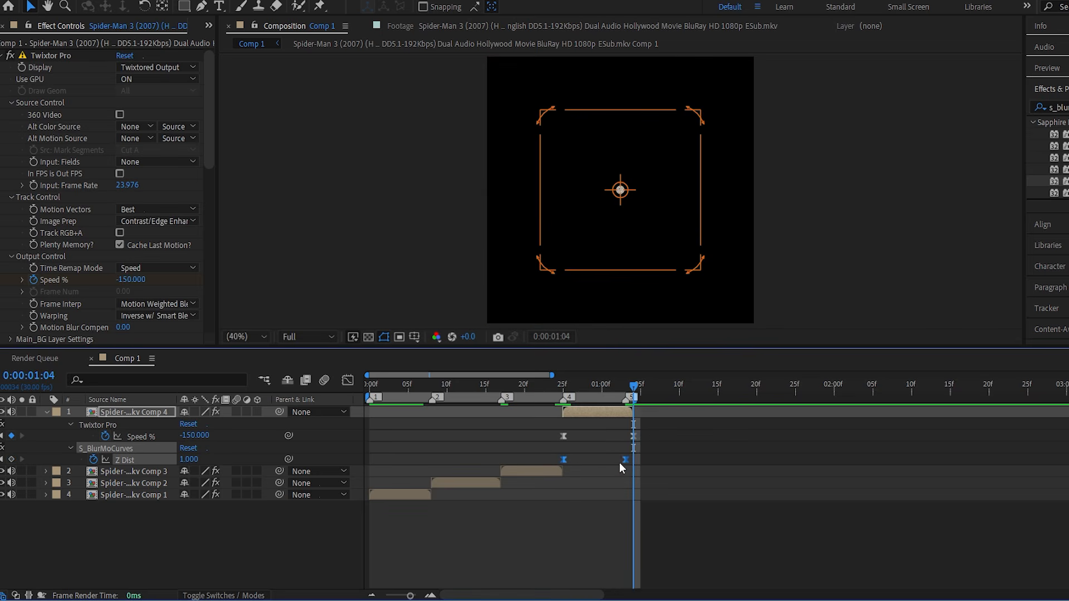
key(u)
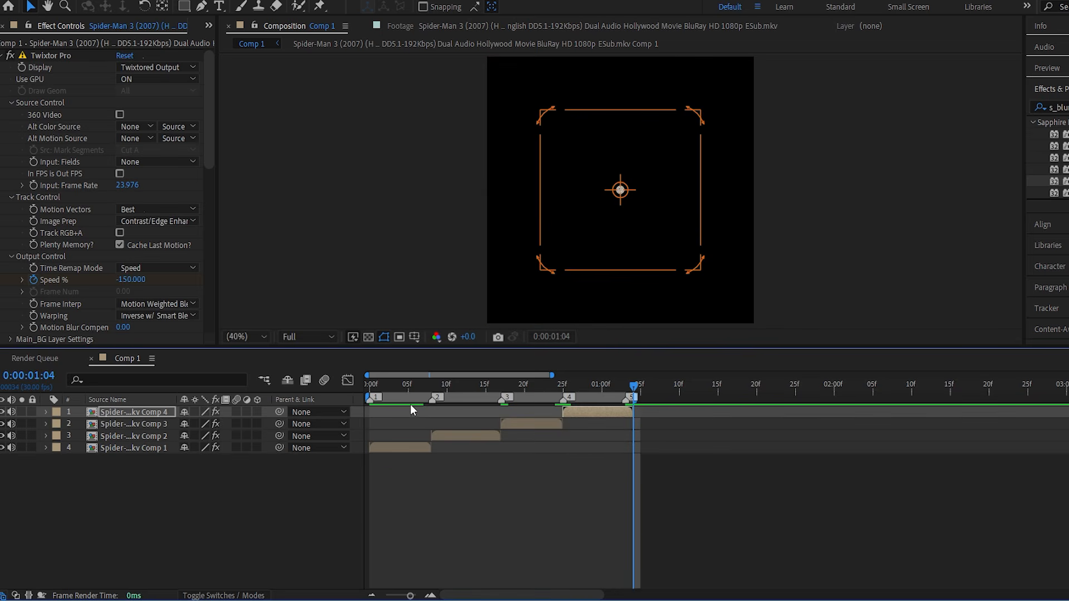
Return to the composition start and switch off the audio of all four segments.
click(396, 387)
drag(395, 386, 300, 400)
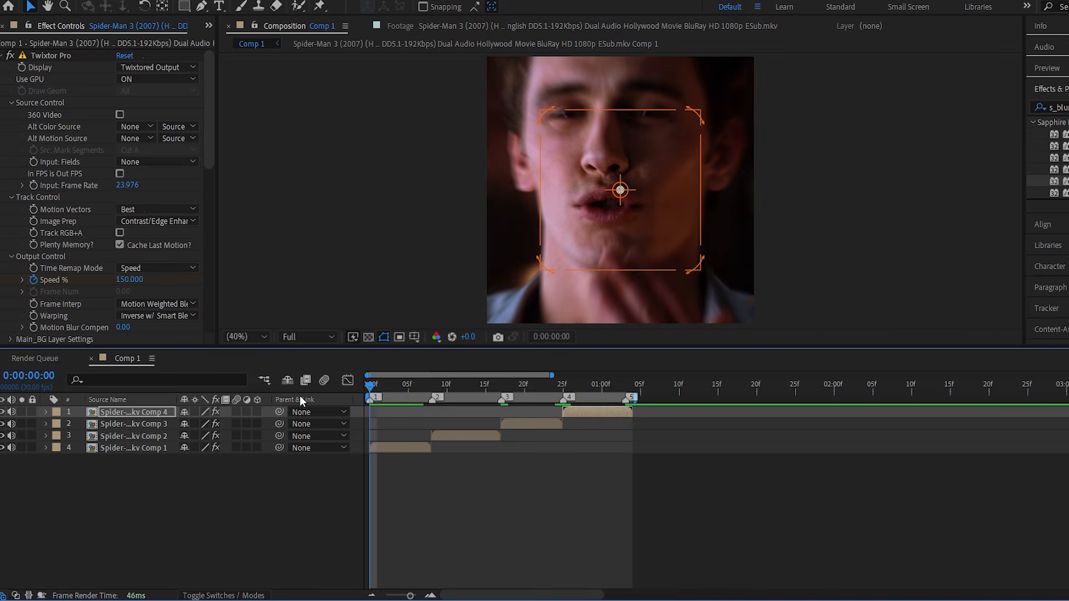
shift+click(54, 449)
click(112, 470)
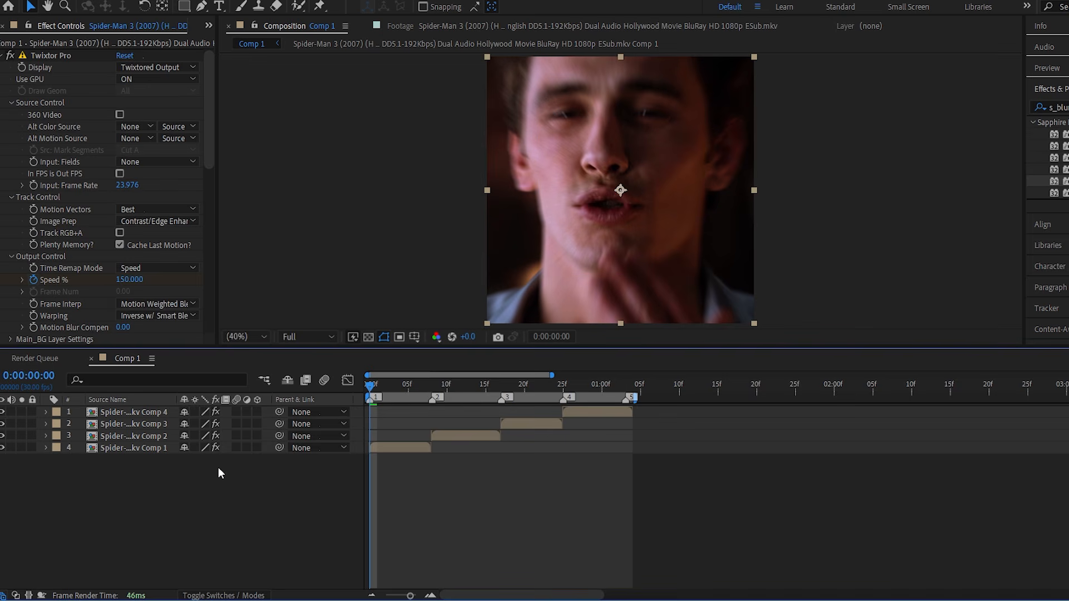
Enable motion blur for all four segments and the composition, and preview the result.
key(ctrl+a)
click(236, 448)
click(237, 466)
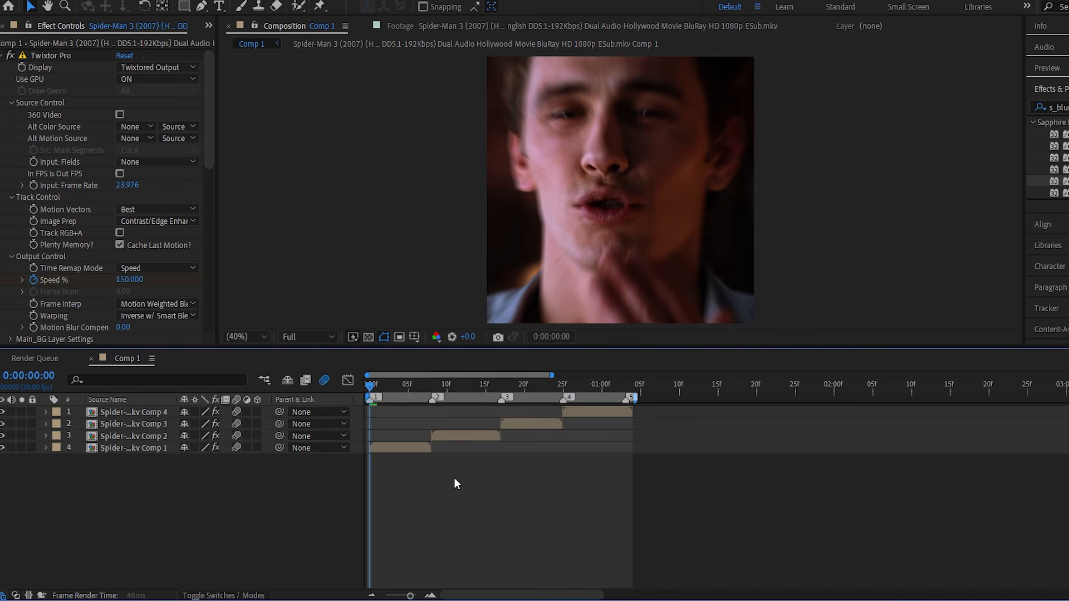
key(space)
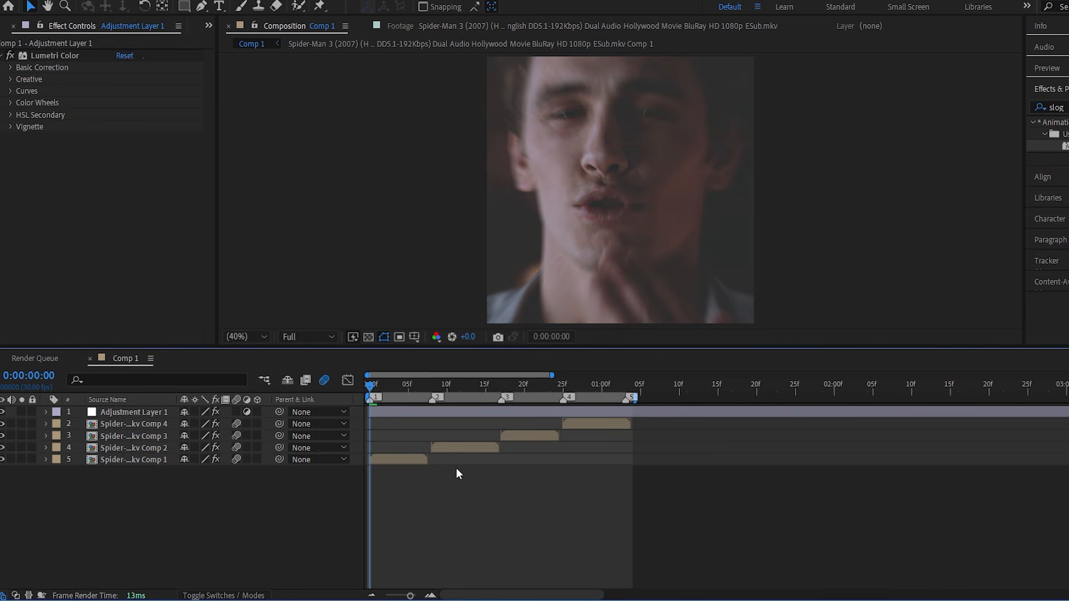
Add a second adjustment layer above the first and apply the saved "new" preset containing Sharpen, BCC Unsharp Mask and Looks.
key(ctrl+alt+y)
click(1047, 107)
text(new)
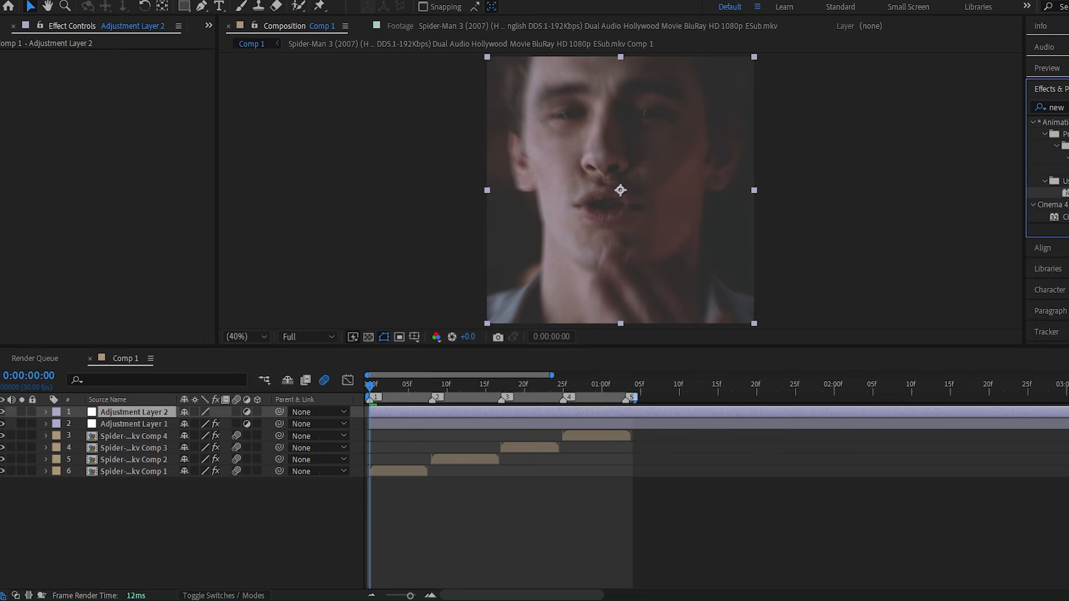
double_click(1066, 193)
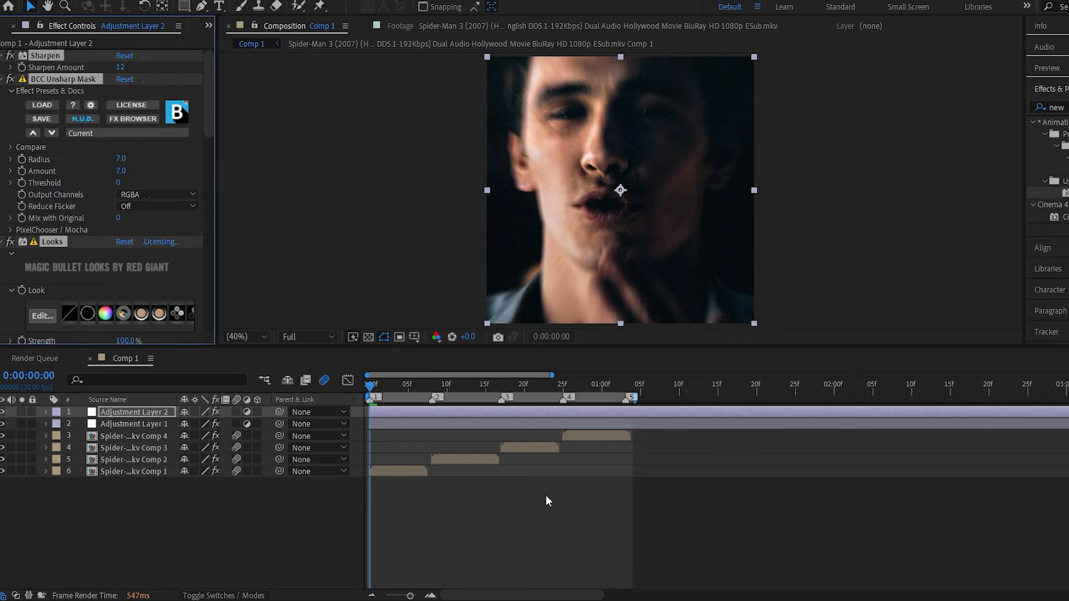
Compare the picture without and with the preset's color effects, and preview the graded composition.
key(ctrl+z)
key(ctrl+shift+z)
key(space)
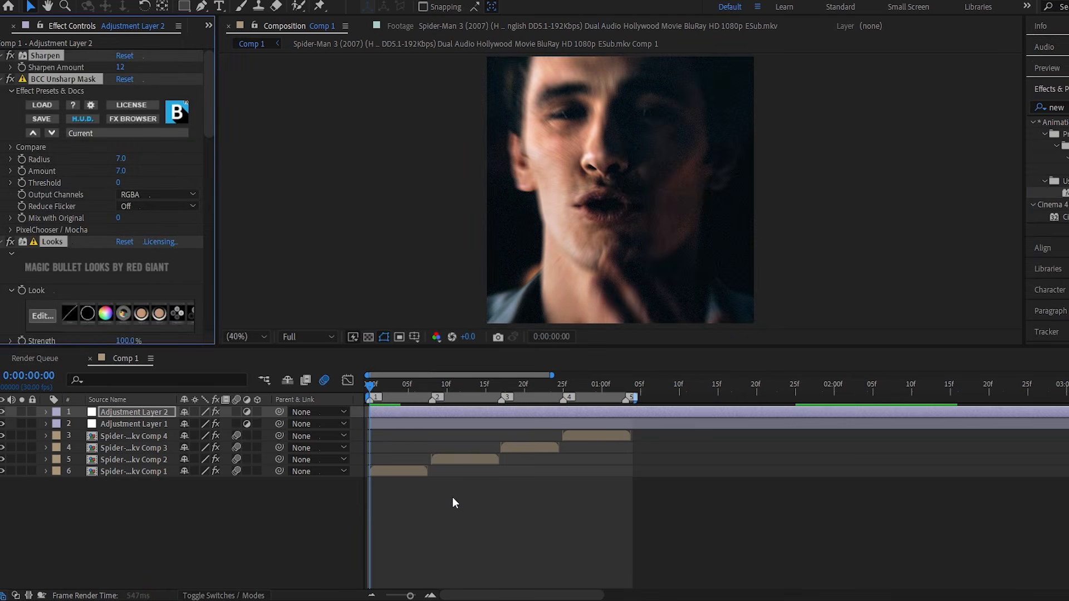